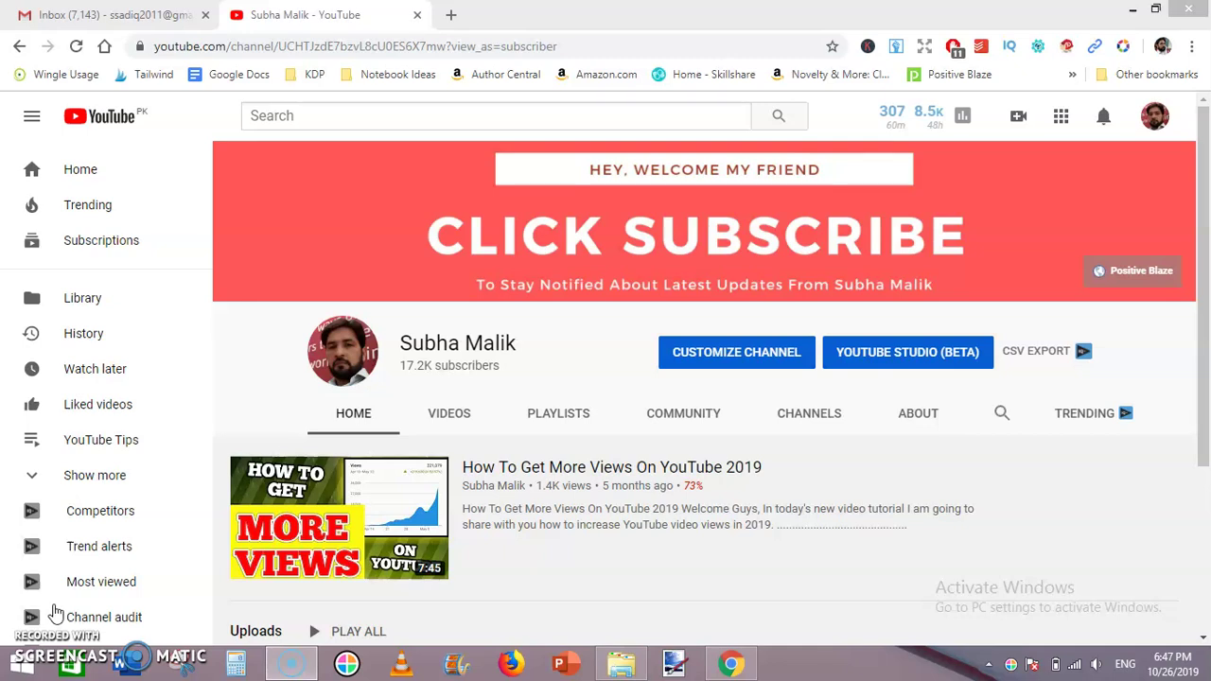
# Switch from the YouTube channel tab to the Gmail inbox tab
pyautogui.click(104, 14)
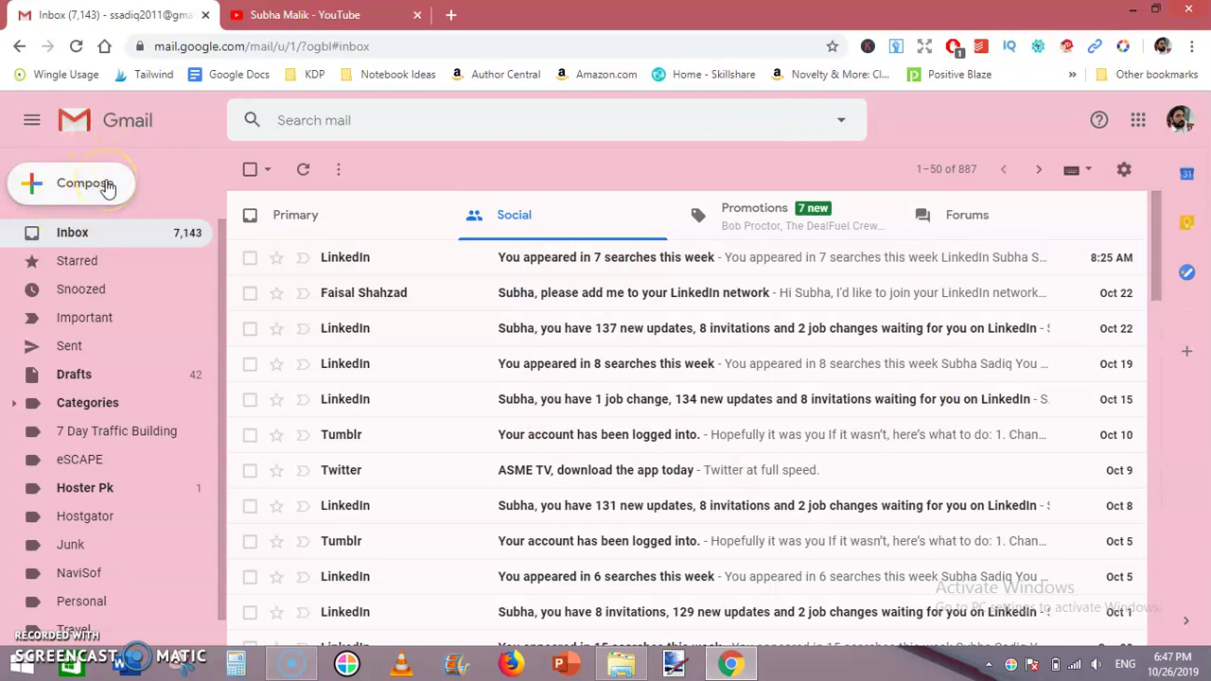
# Start a new email and expand the draft to the large centred compose view
pyautogui.click(108, 189)
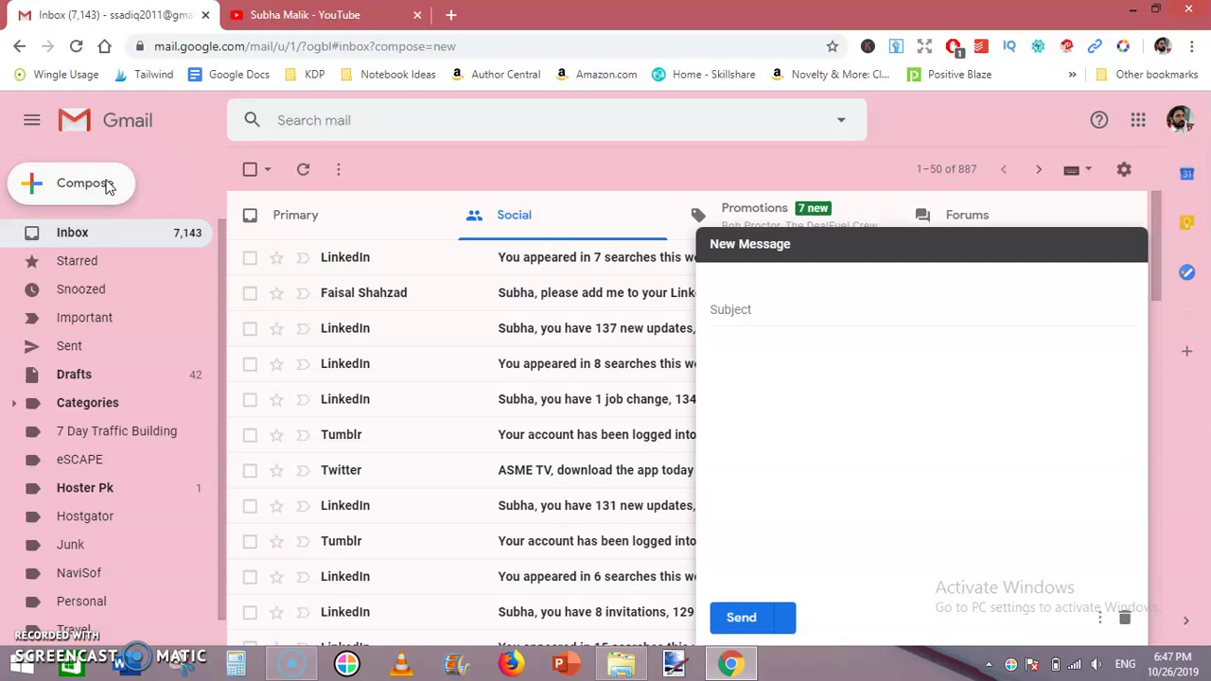
pyautogui.click(716, 280)
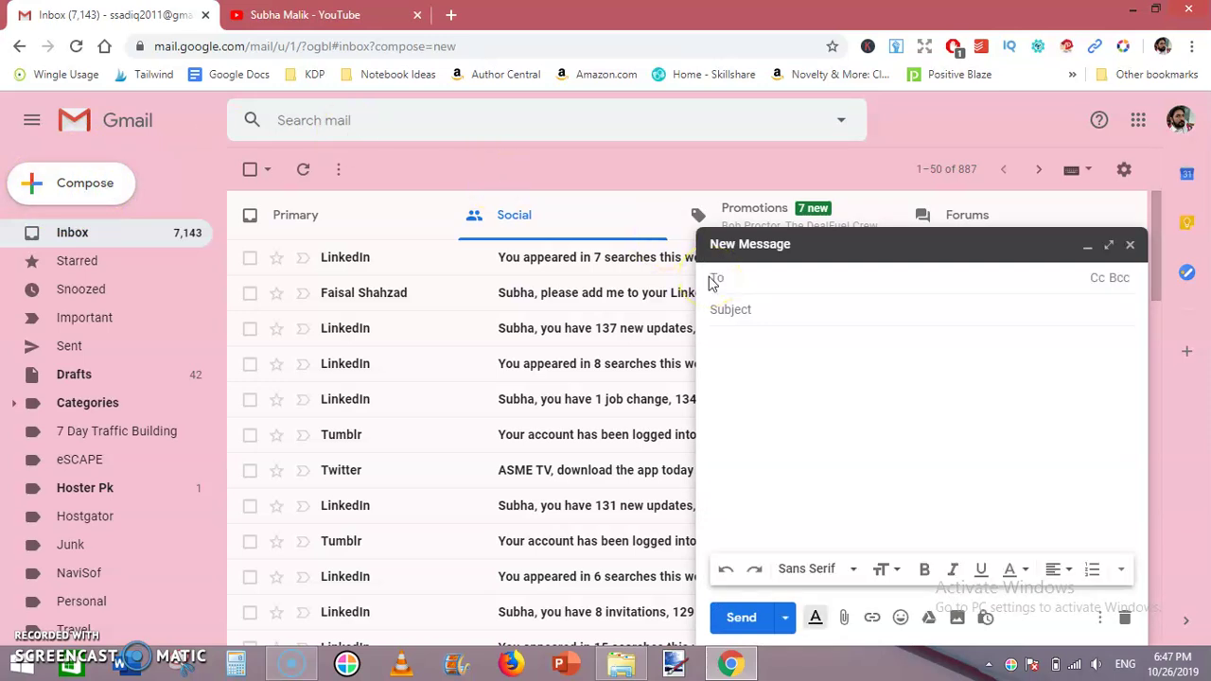
pyautogui.click(1107, 246)
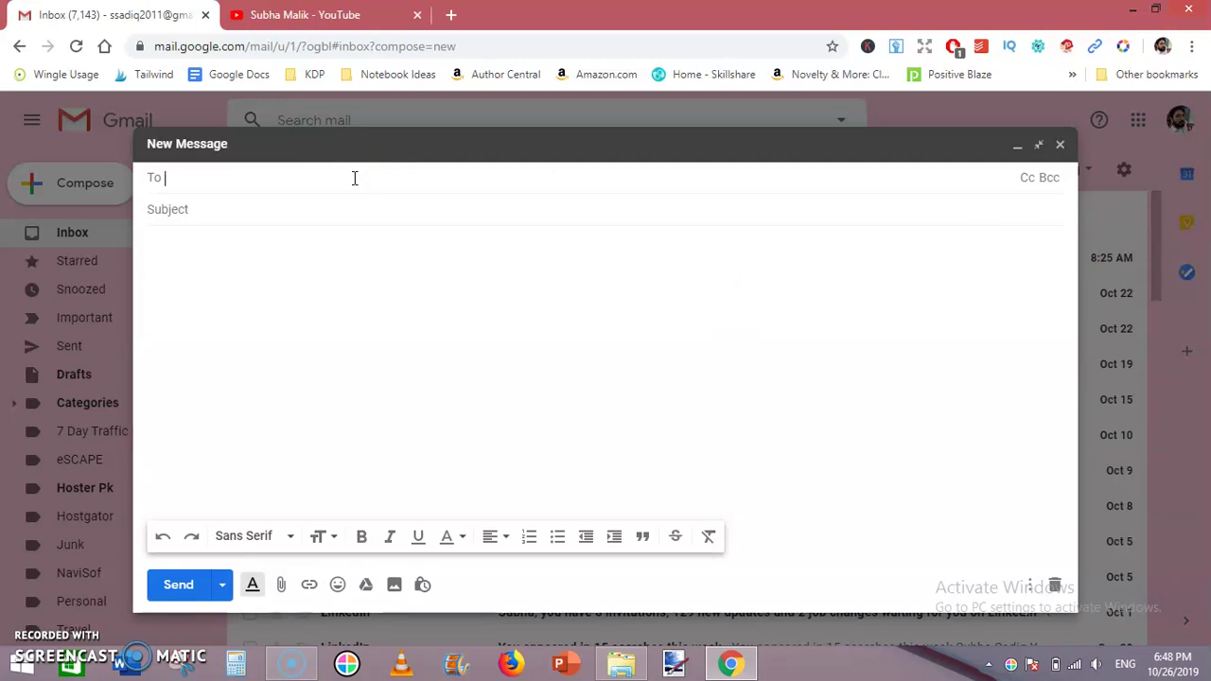
# Address the draft to your own suggested contact and enter the subject 'Test Email'
pyautogui.write('ss')
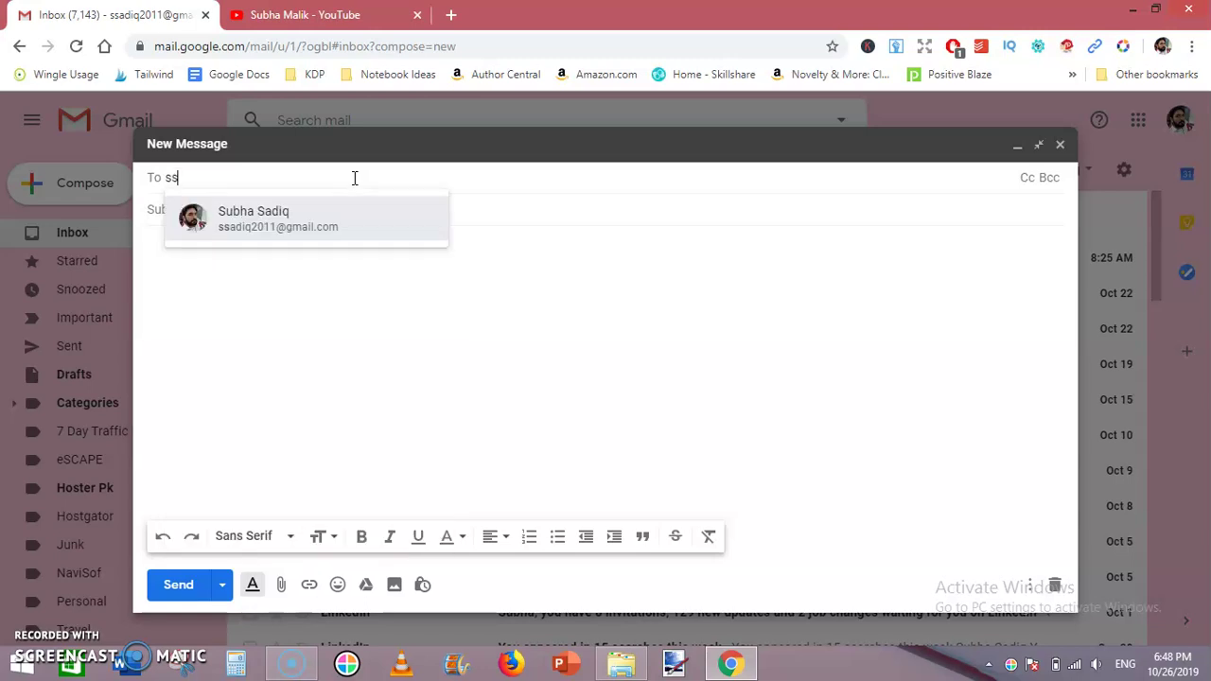
pyautogui.click(288, 219)
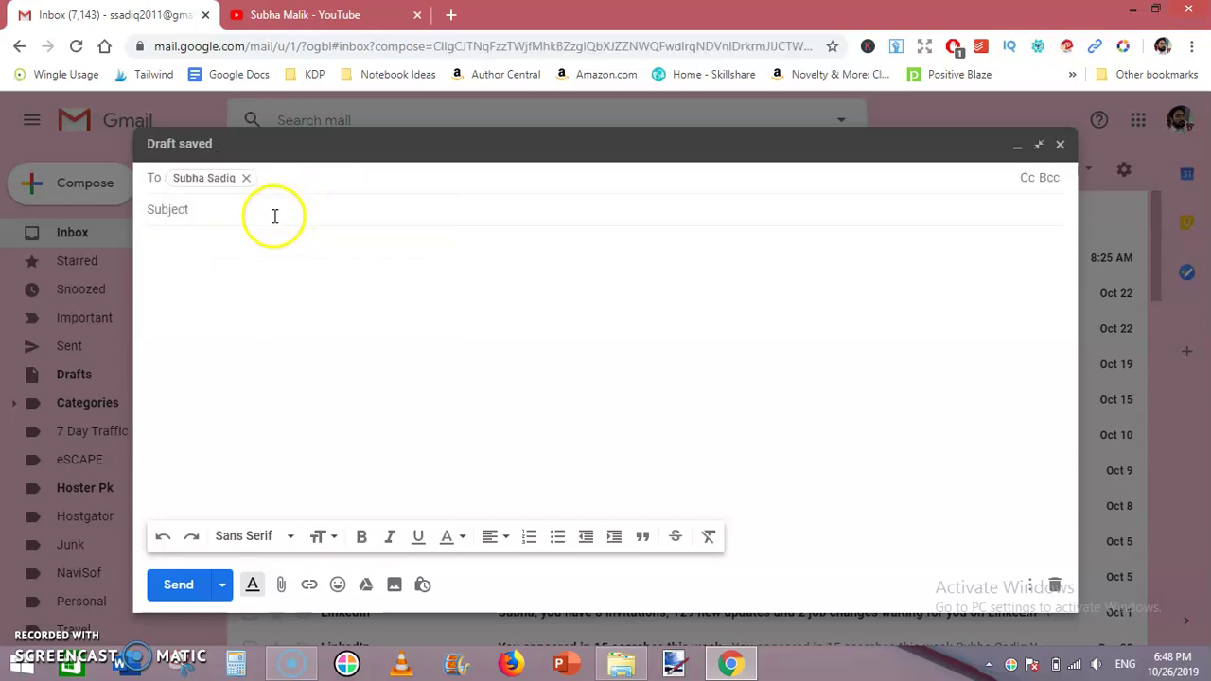
pyautogui.click(275, 216)
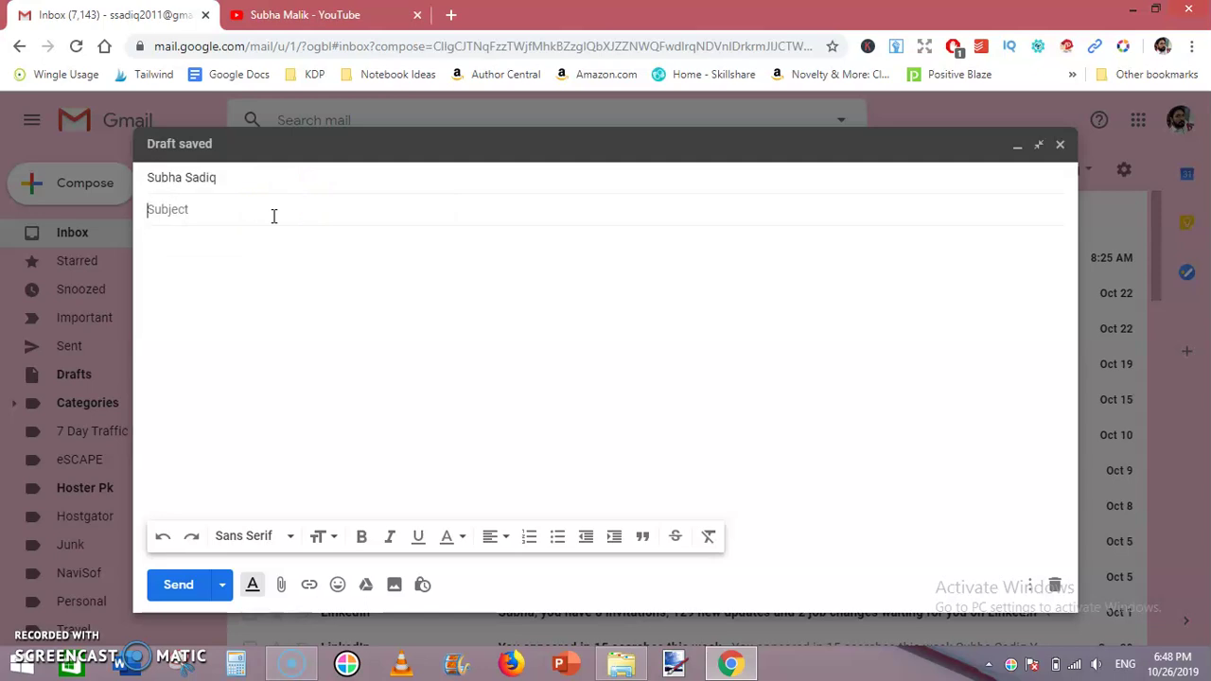
pyautogui.write('Test ')
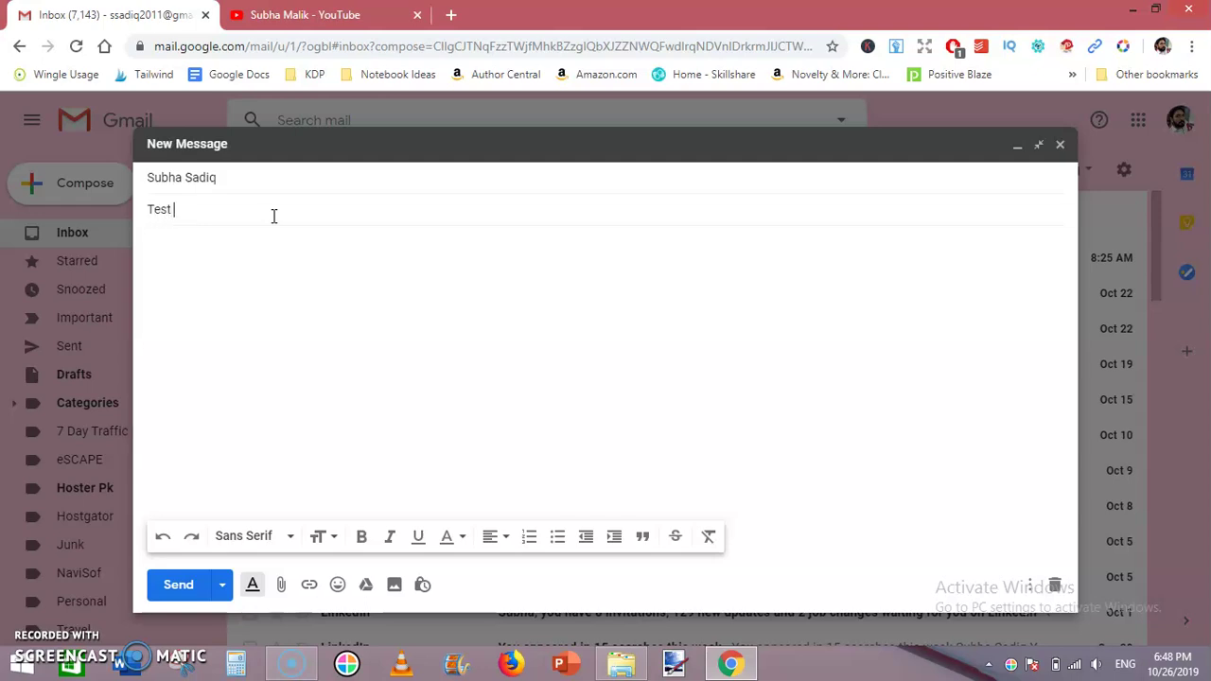
pyautogui.write('Email')
pyautogui.click(221, 255)
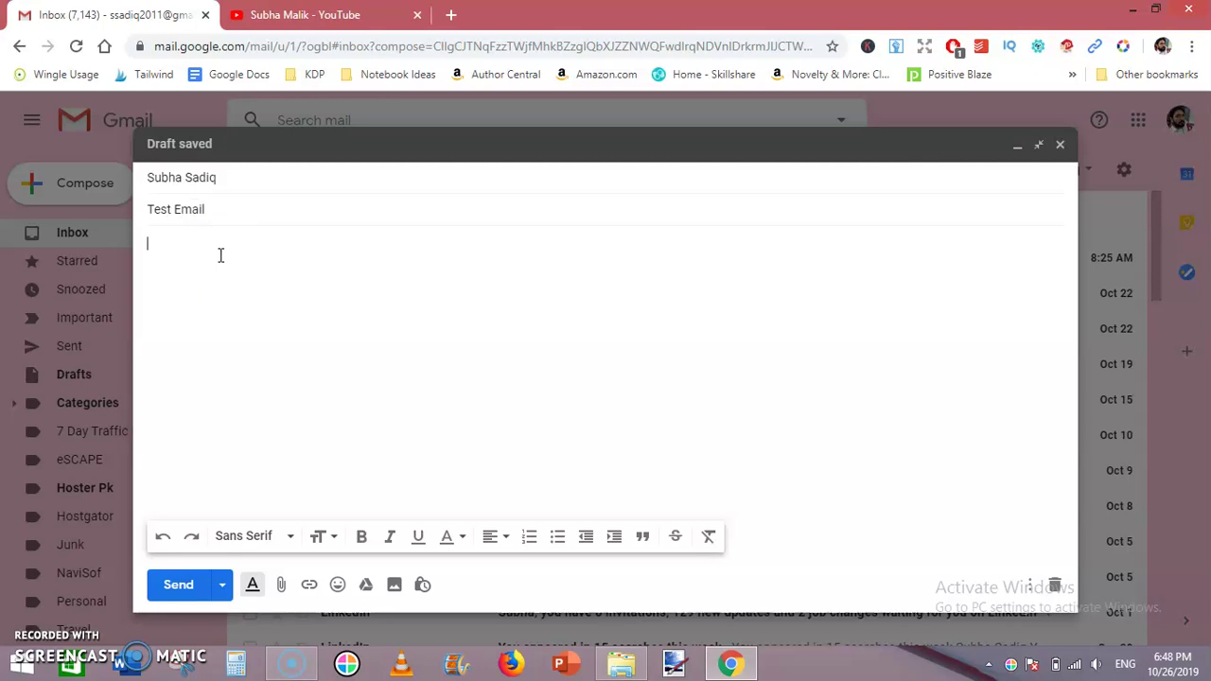
pyautogui.click(217, 210)
# Write the greeting 'Hi Subha,' at the top of the message body
pyautogui.tripleClick(217, 209)
pyautogui.click(218, 210)
pyautogui.click(199, 275)
pyautogui.write('Bu')
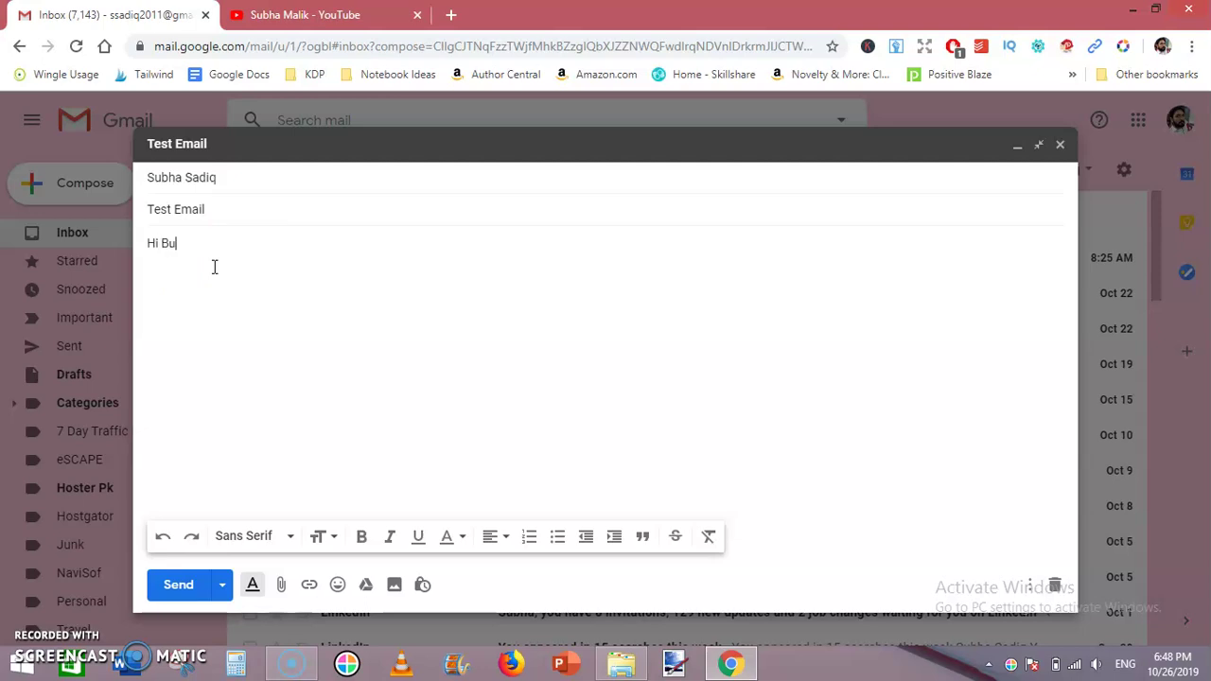
pyautogui.write('Subh')
pyautogui.write('an,')
pyautogui.press('BackSpace')
pyautogui.press('BackSpace')
pyautogui.press('BackSpace')
pyautogui.write('a,')
pyautogui.press('Return')
pyautogui.press('Return')
# Write the line explaining this is a test email to check how Gmail works
pyautogui.write('Hi Subha,  ')
pyautogui.write('I ')
pyautogui.write('hop')
pyautogui.write('e you')
pyautogui.write('a')
pyautogui.press('BackSpace')
pyautogui.write('are')
pyautogui.write(' doin')
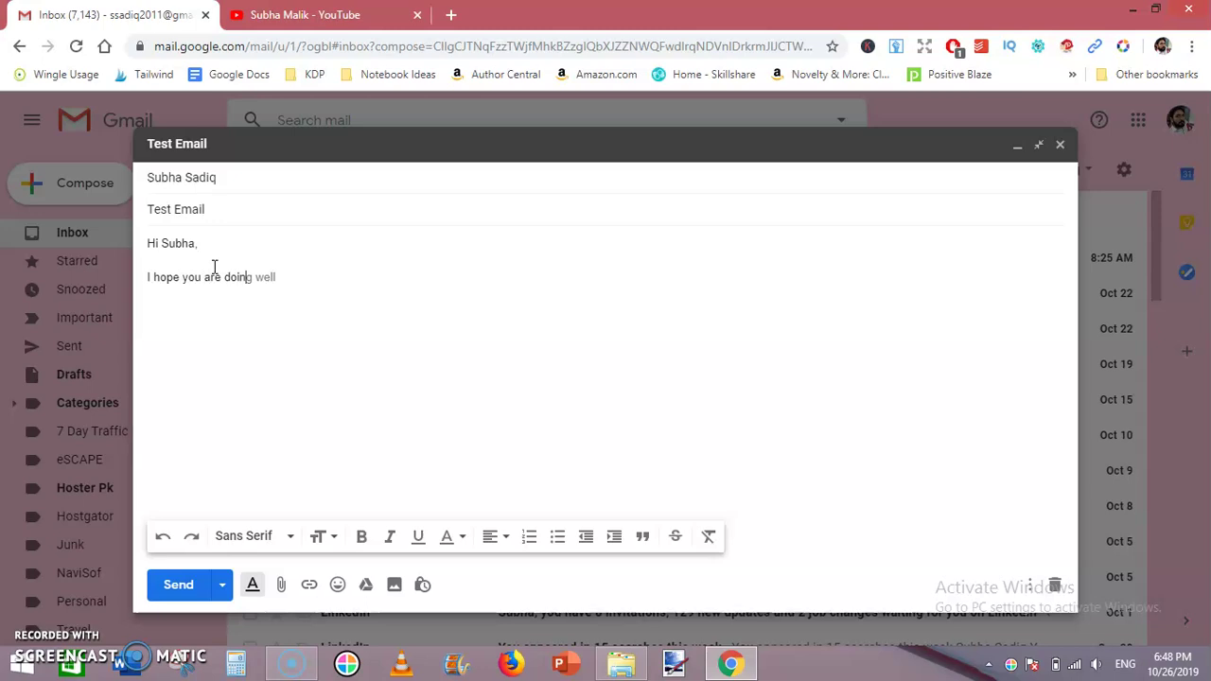
pyautogui.press('Tab')
pyautogui.write('am just send')
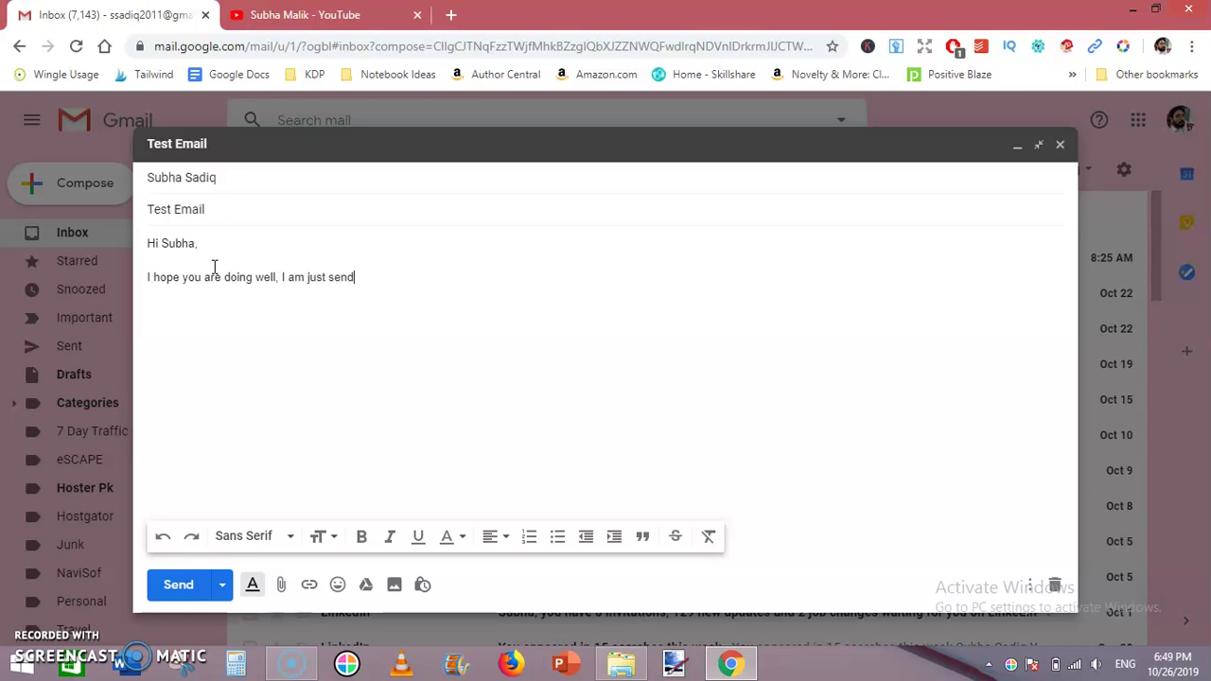
pyautogui.write('ing t')
pyautogui.write('his test')
pyautogui.write(' email to ')
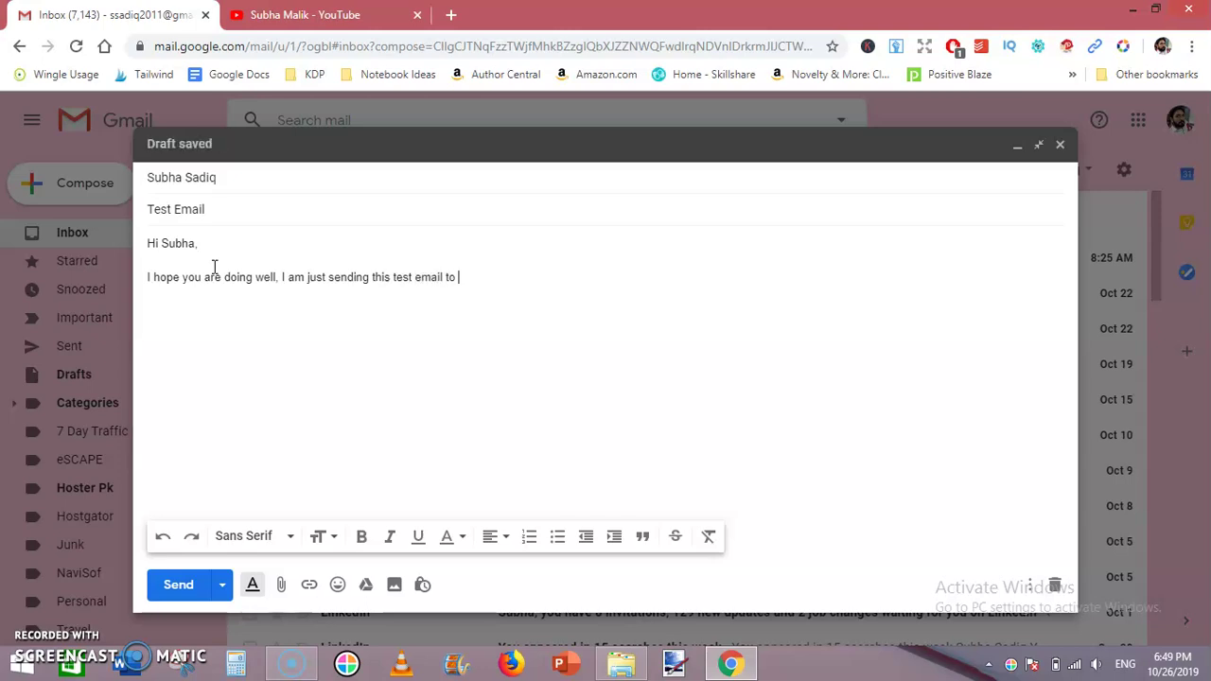
pyautogui.write('check')
pyautogui.write(' it out ')
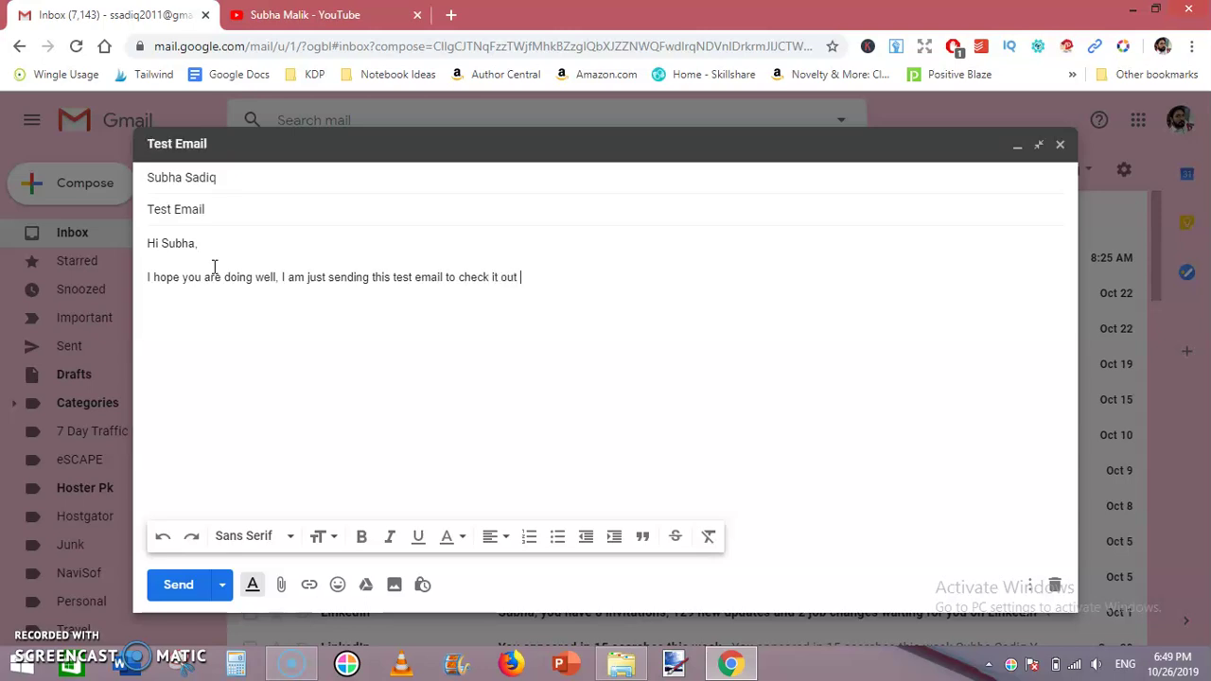
pyautogui.write('aht')
pyautogui.press('BackSpace')
pyautogui.press('BackSpace')
pyautogui.press('BackSpace')
pyautogui.write('that')
pyautogui.write(' how ')
pyautogui.write('the ')
pyautogui.write('gam')
pyautogui.press('BackSpace')
pyautogui.press('BackSpace')
pyautogui.press('BackSpace')
pyautogui.press('BackSpace')
pyautogui.write('mail workds')
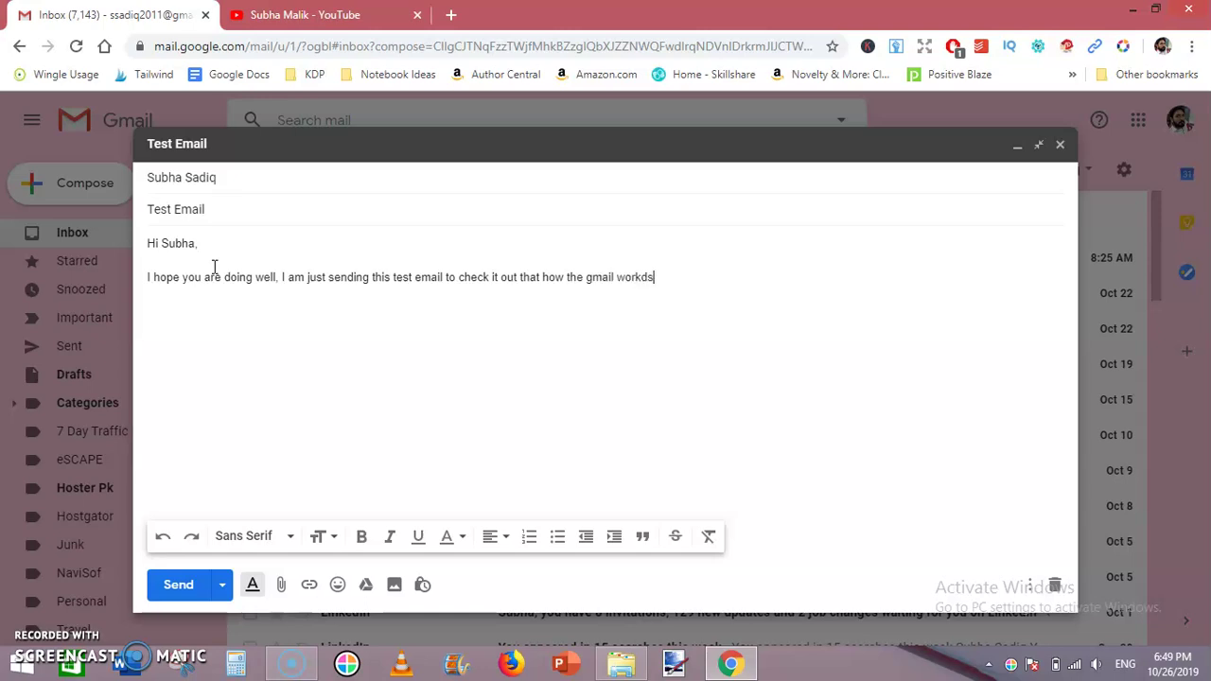
pyautogui.press('BackSpace')
pyautogui.press('BackSpace')
pyautogui.press('BackSpace')
pyautogui.write('ld')
pyautogui.write('ks')
pyautogui.press('Return')
pyautogui.press('Return')
# Add the 'Regards,' sign-off with the signature 'Subha Malik'
pyautogui.write('Regards,')
pyautogui.press('Return')
pyautogui.press('Return')
pyautogui.write('Sub')
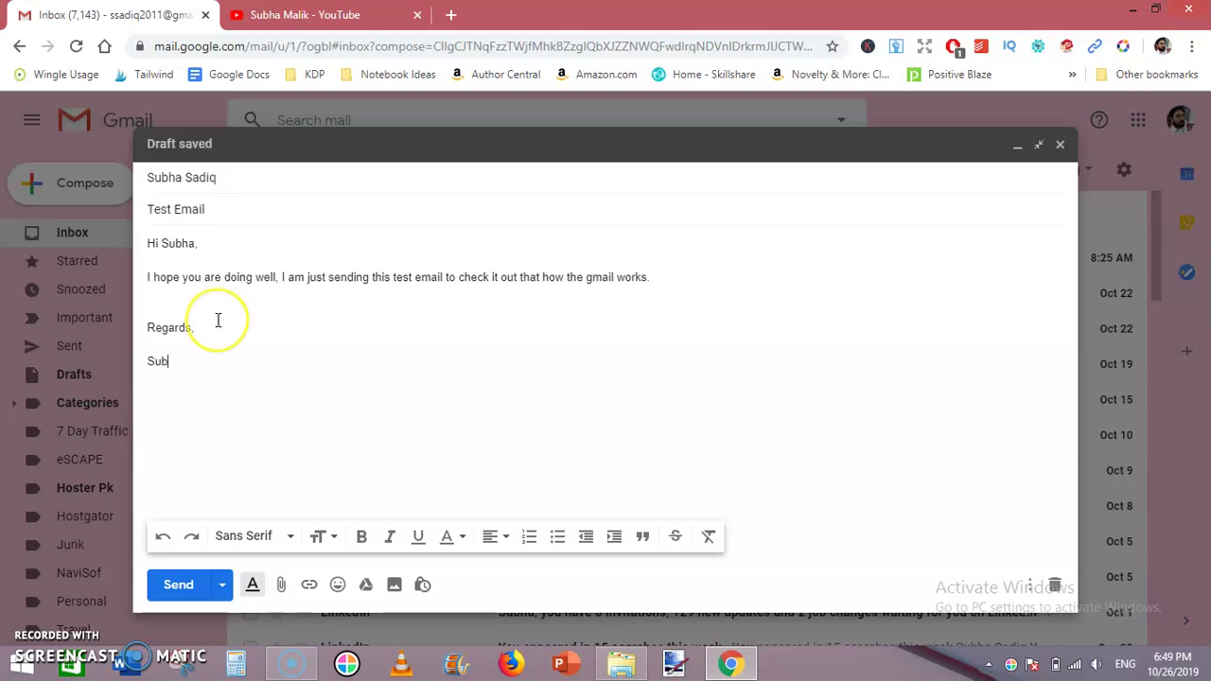
pyautogui.write('ha ')
pyautogui.write('Sa')
pyautogui.write('d')
pyautogui.press('BackSpace')
pyautogui.press('BackSpace')
pyautogui.press('BackSpace')
pyautogui.write('M')
pyautogui.write('al')
pyautogui.press('BackSpace')
pyautogui.press('BackSpace')
pyautogui.press('BackSpace')
pyautogui.write('Malik')
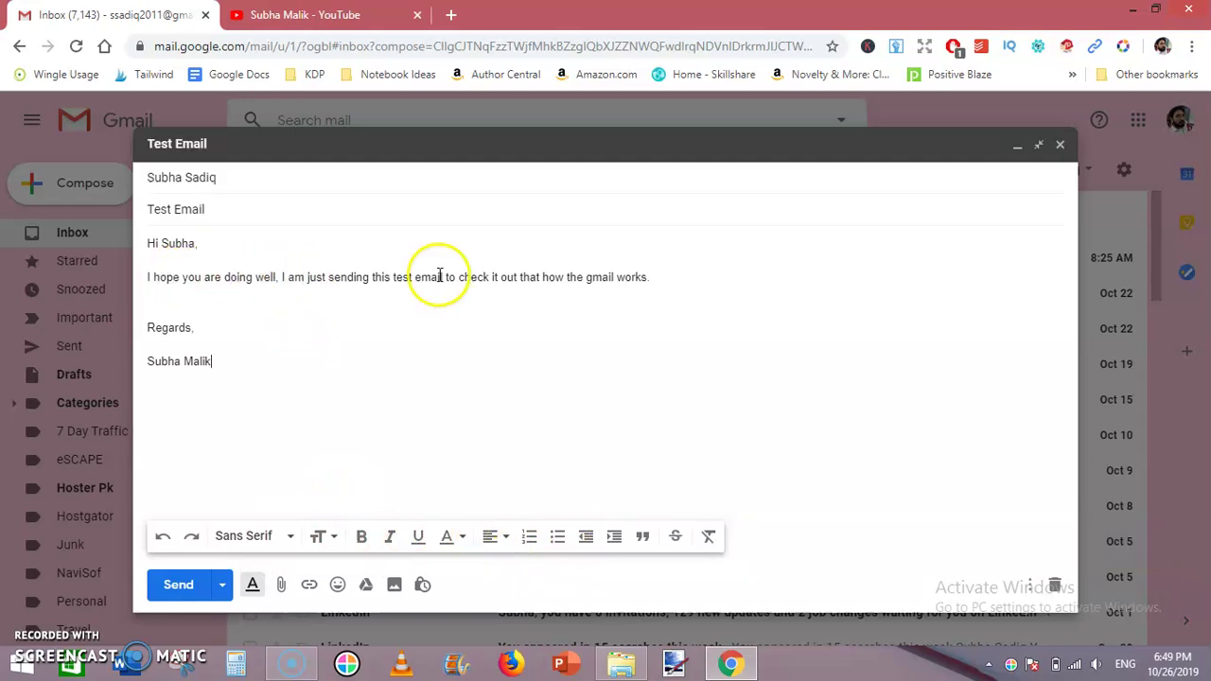
# Select the test-email sentence and try Huge text size before restoring normal size
pyautogui.moveTo(392, 276); pyautogui.dragTo(516, 276)
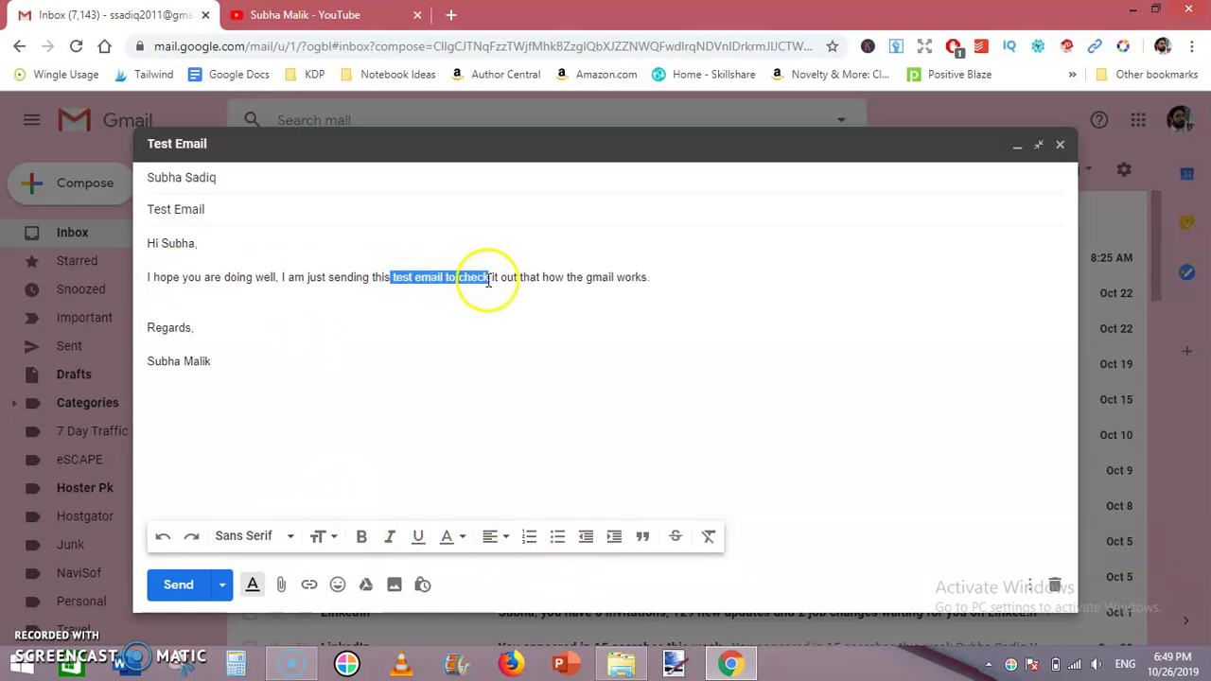
pyautogui.tripleClick(434, 274)
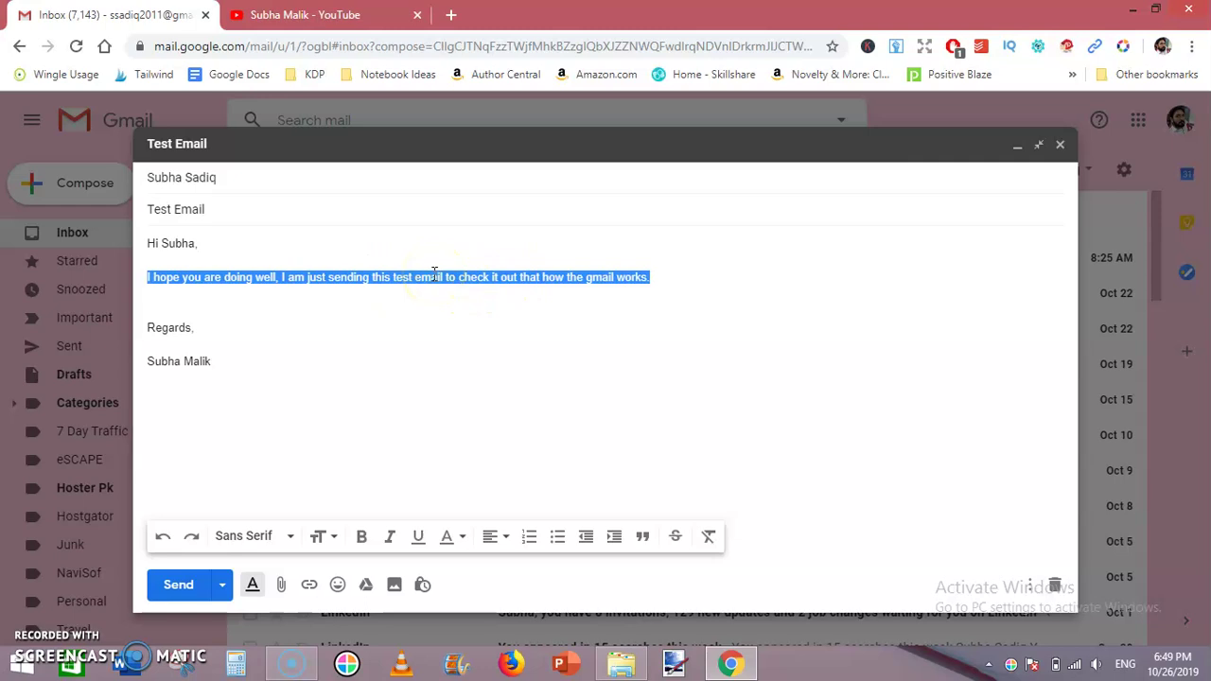
pyautogui.click(326, 535)
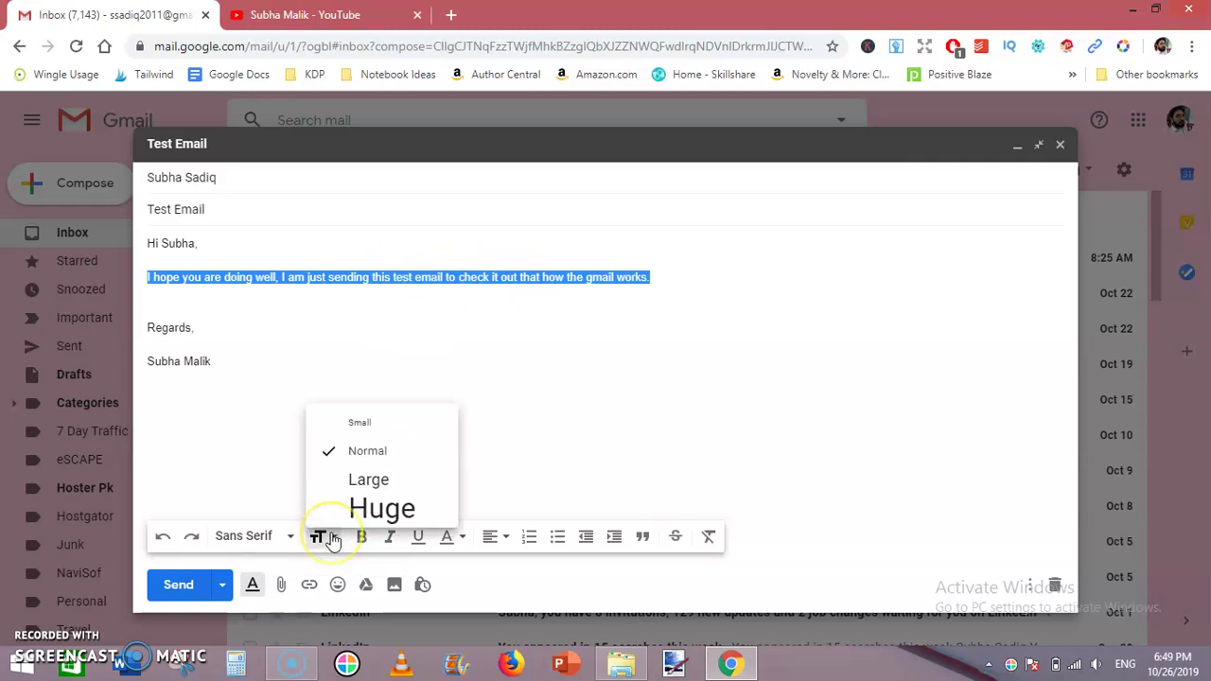
pyautogui.click(357, 506)
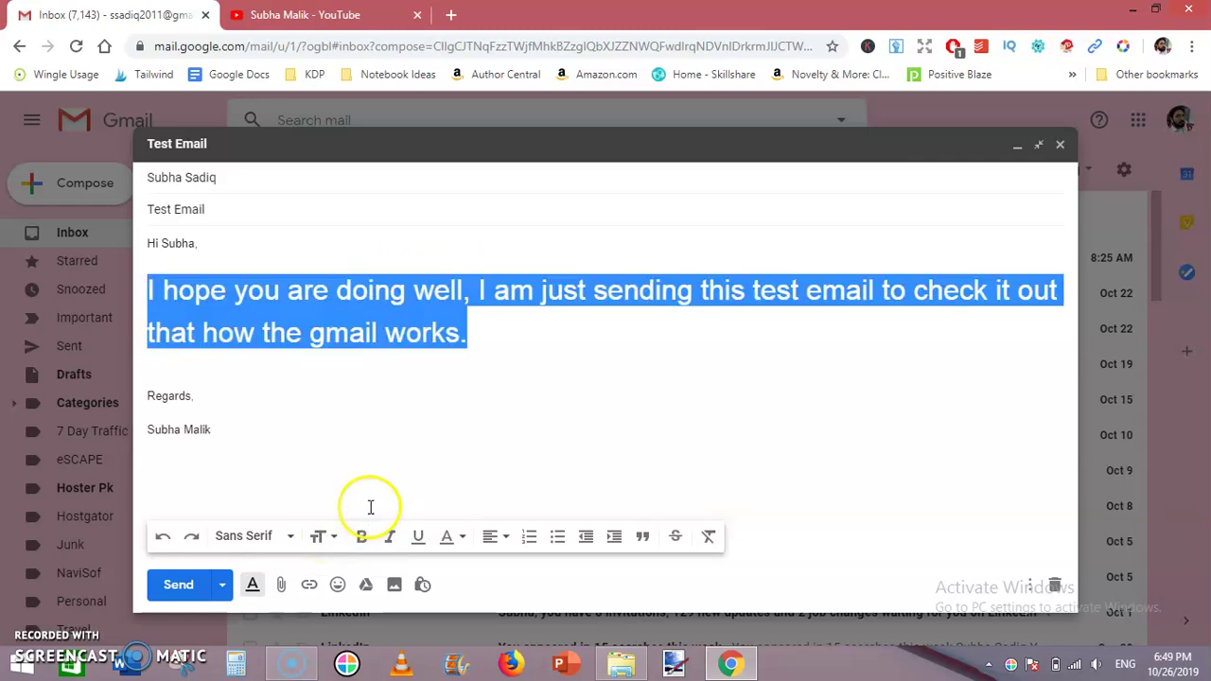
pyautogui.click(326, 536)
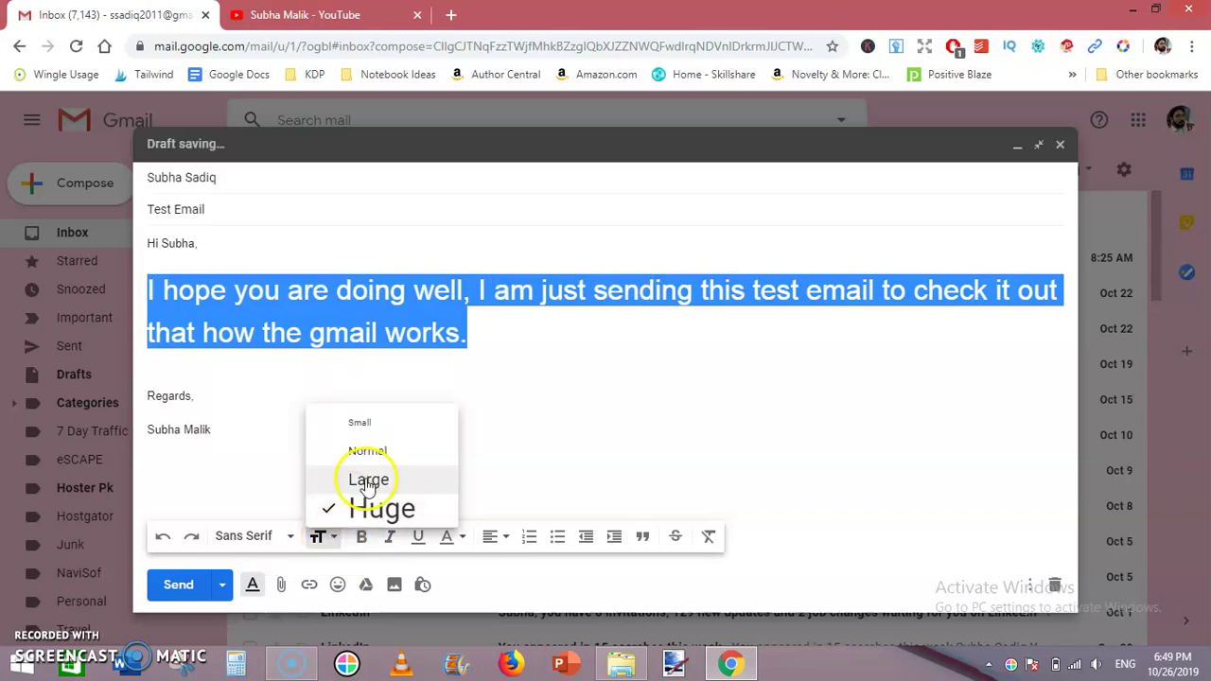
pyautogui.click(366, 450)
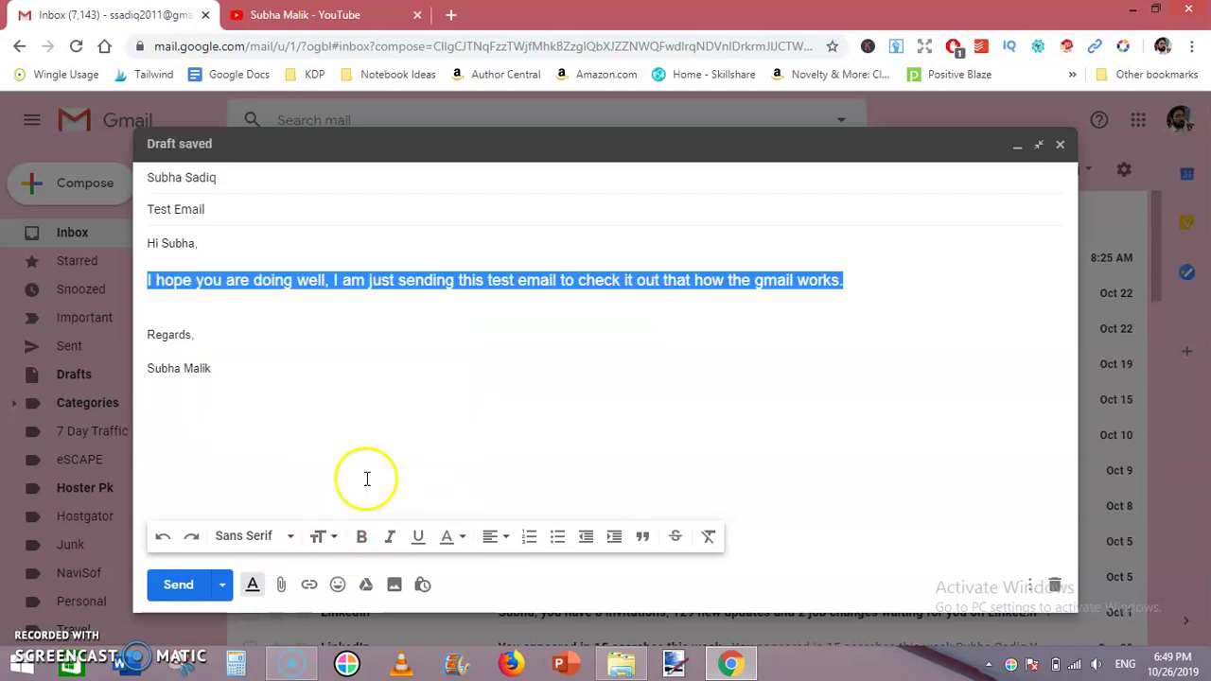
# Make the sentence italic and underlined, after toggling bold on and off
pyautogui.click(363, 546)
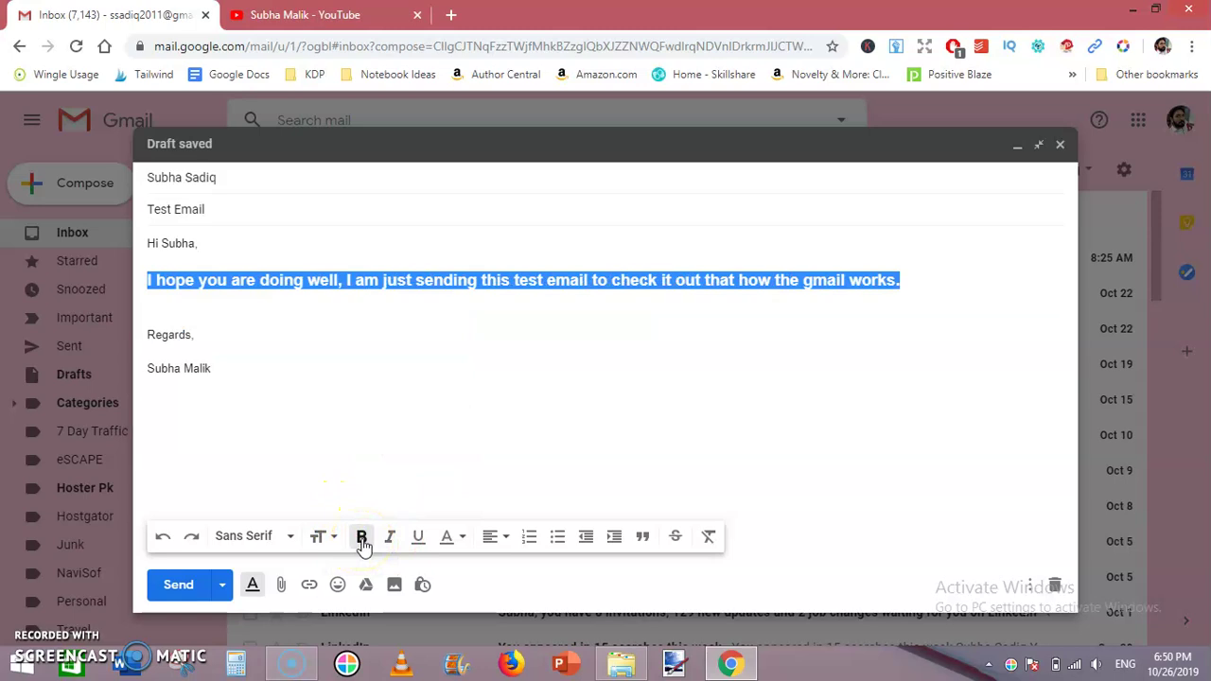
pyautogui.click(362, 546)
pyautogui.click(394, 546)
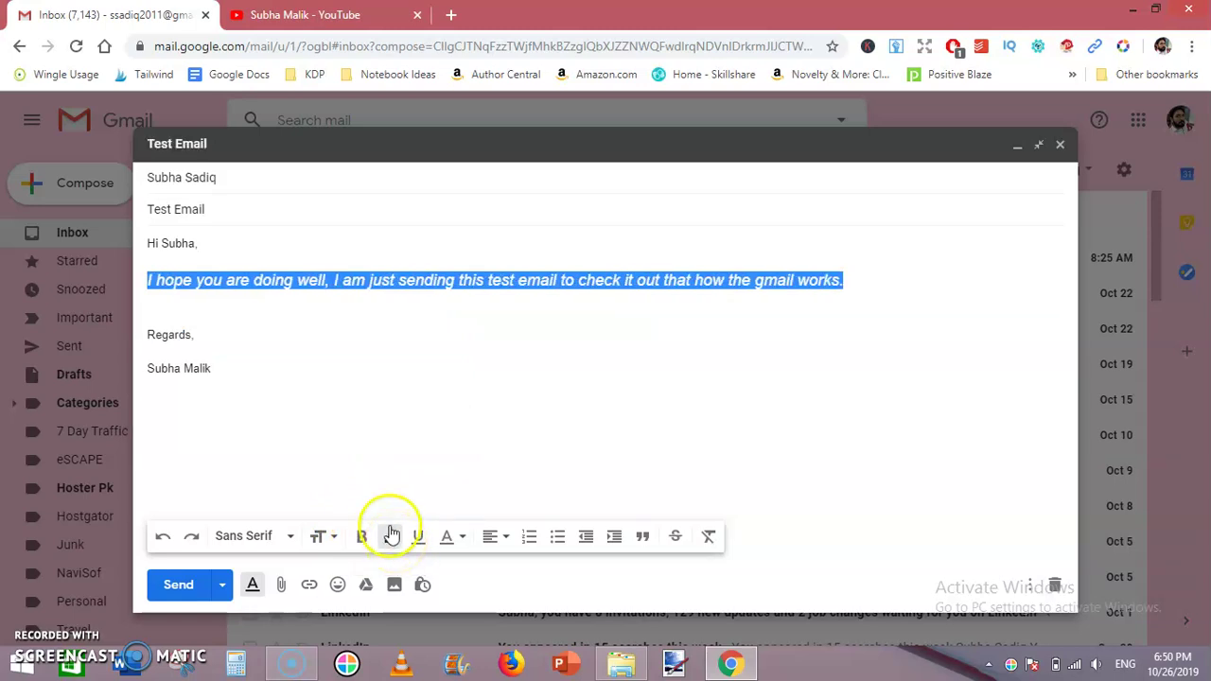
pyautogui.click(417, 537)
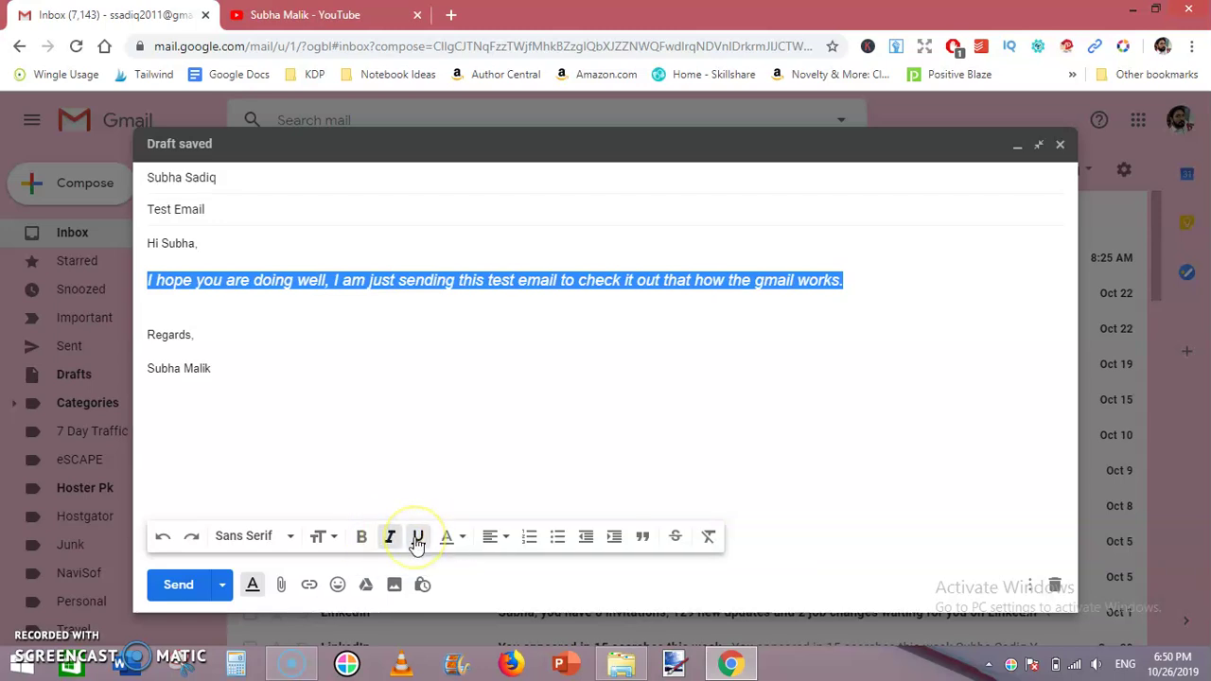
# Colour the explanation sentence orange and reselect it
pyautogui.click(461, 536)
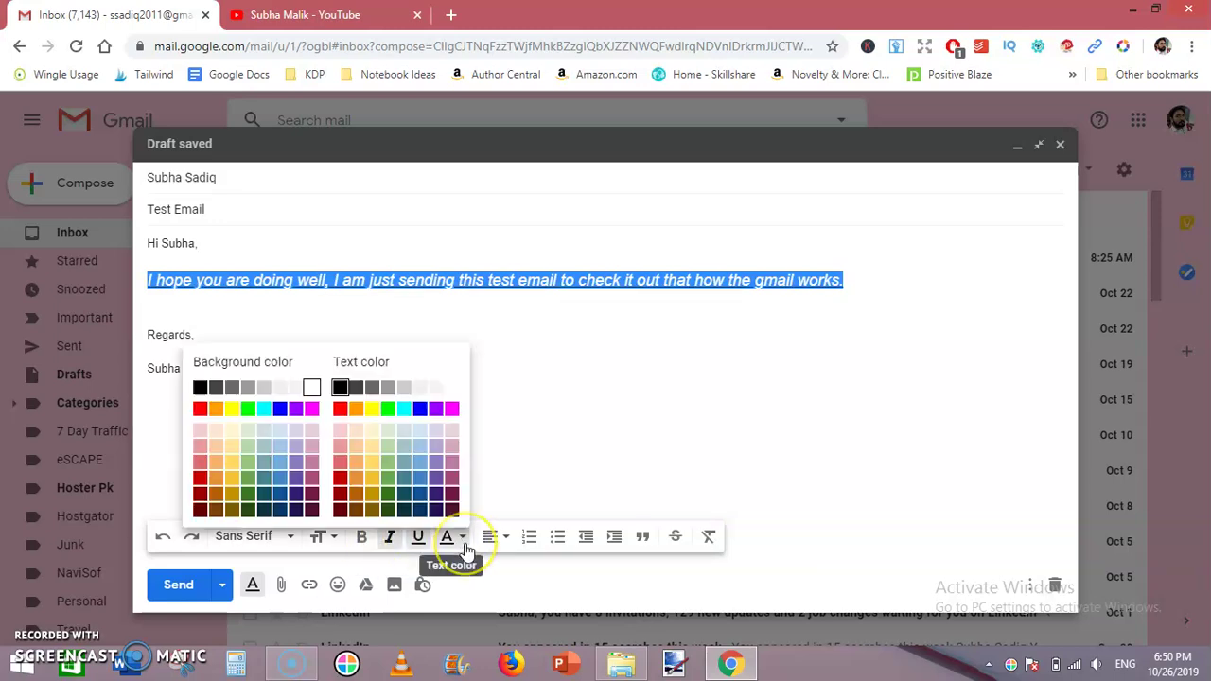
pyautogui.click(356, 409)
pyautogui.click(408, 357)
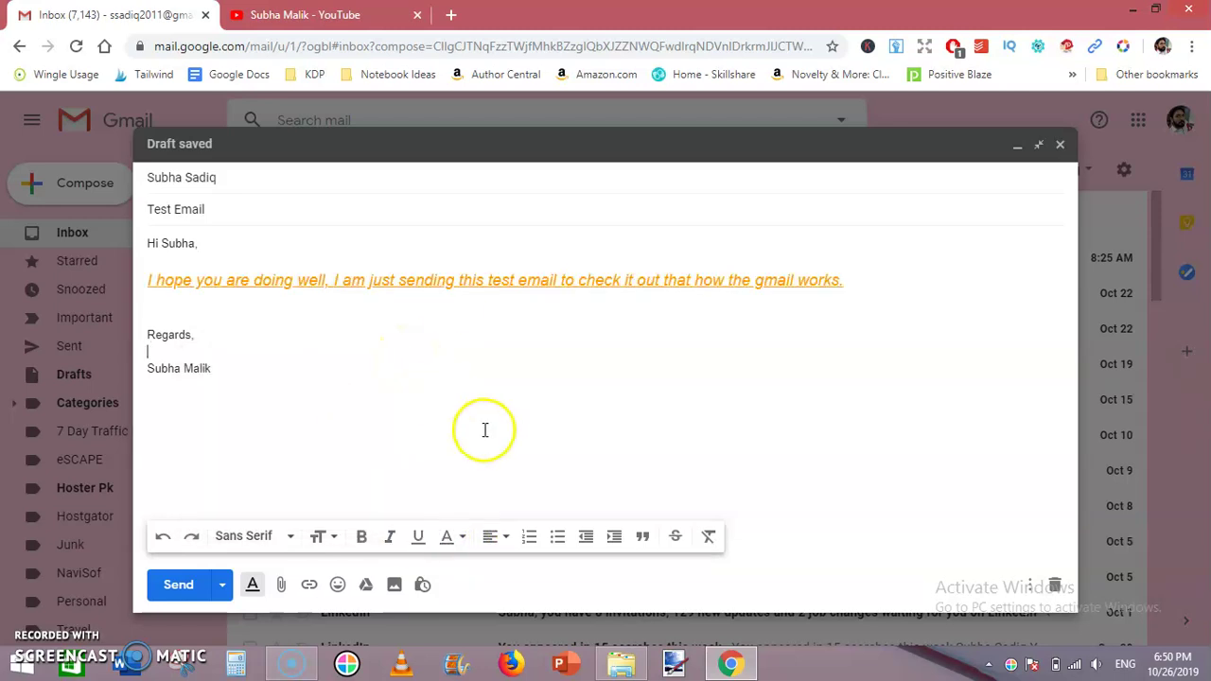
pyautogui.tripleClick(450, 281)
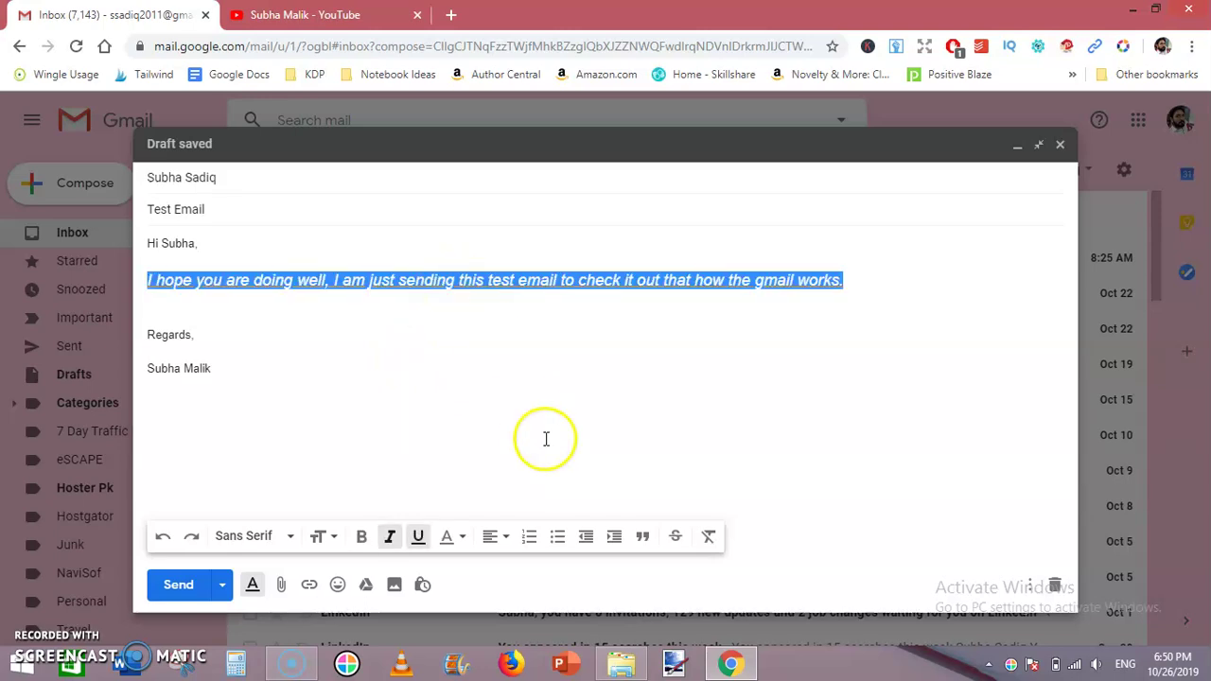
# Try centre and right alignment on the sentence, then return it to left alignment
pyautogui.click(492, 538)
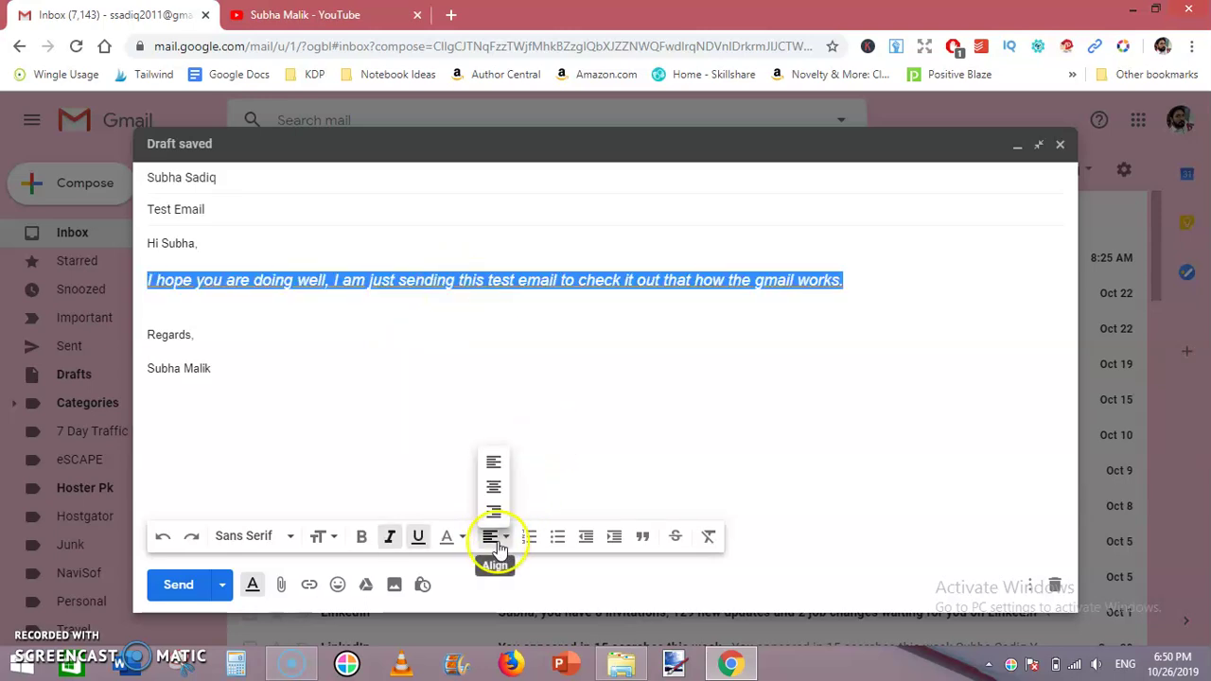
pyautogui.click(494, 461)
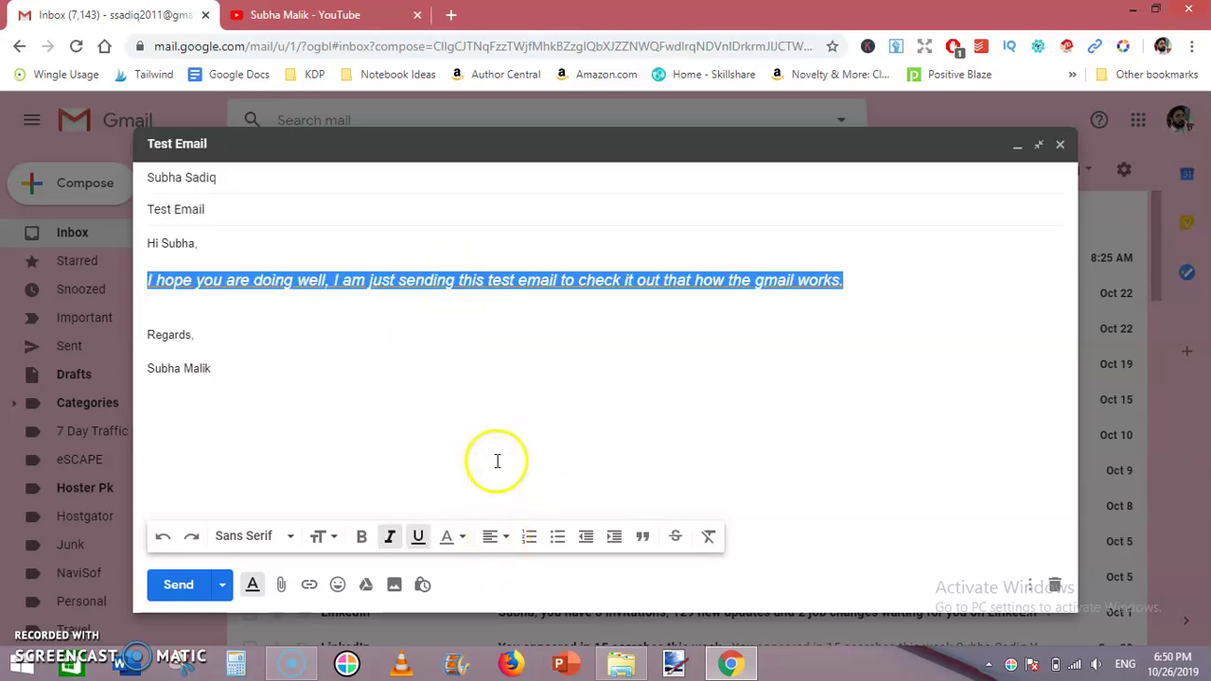
pyautogui.click(492, 536)
pyautogui.click(494, 486)
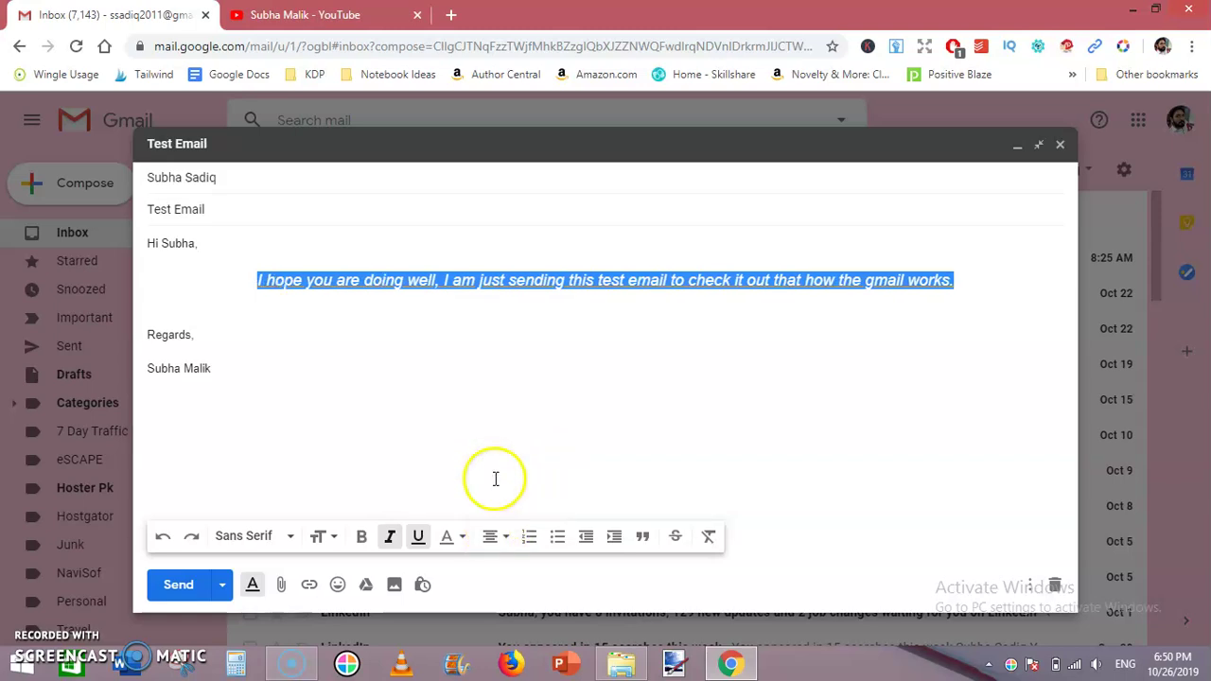
pyautogui.click(498, 544)
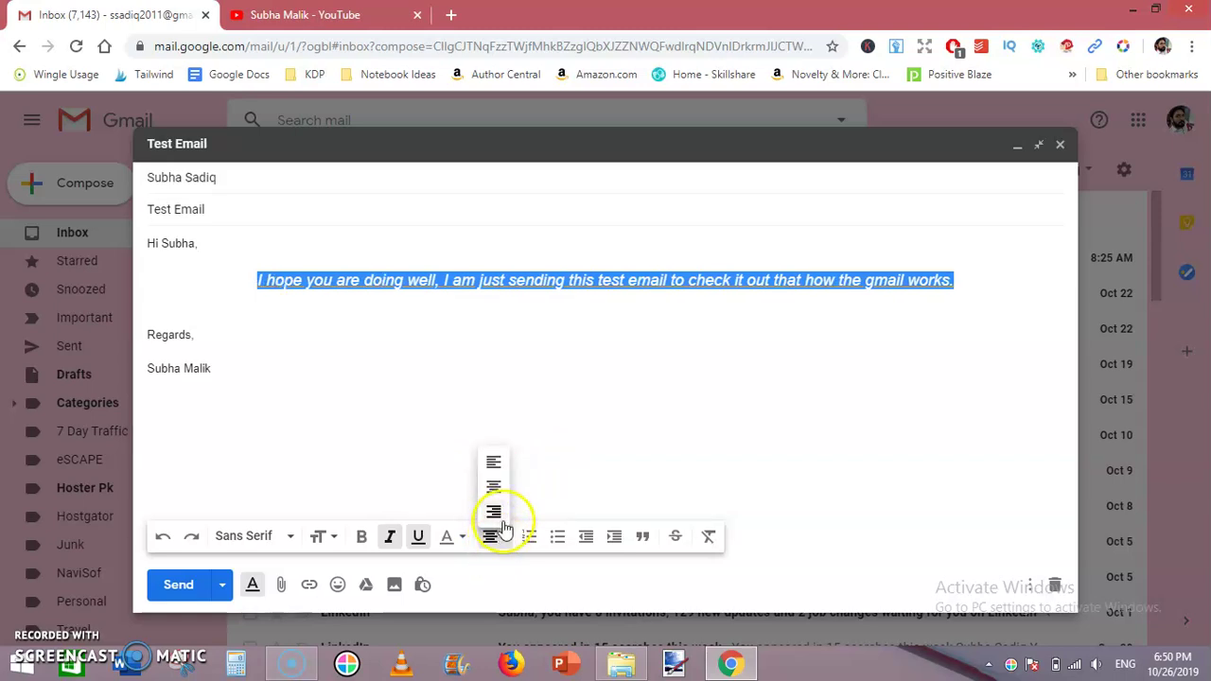
pyautogui.click(494, 511)
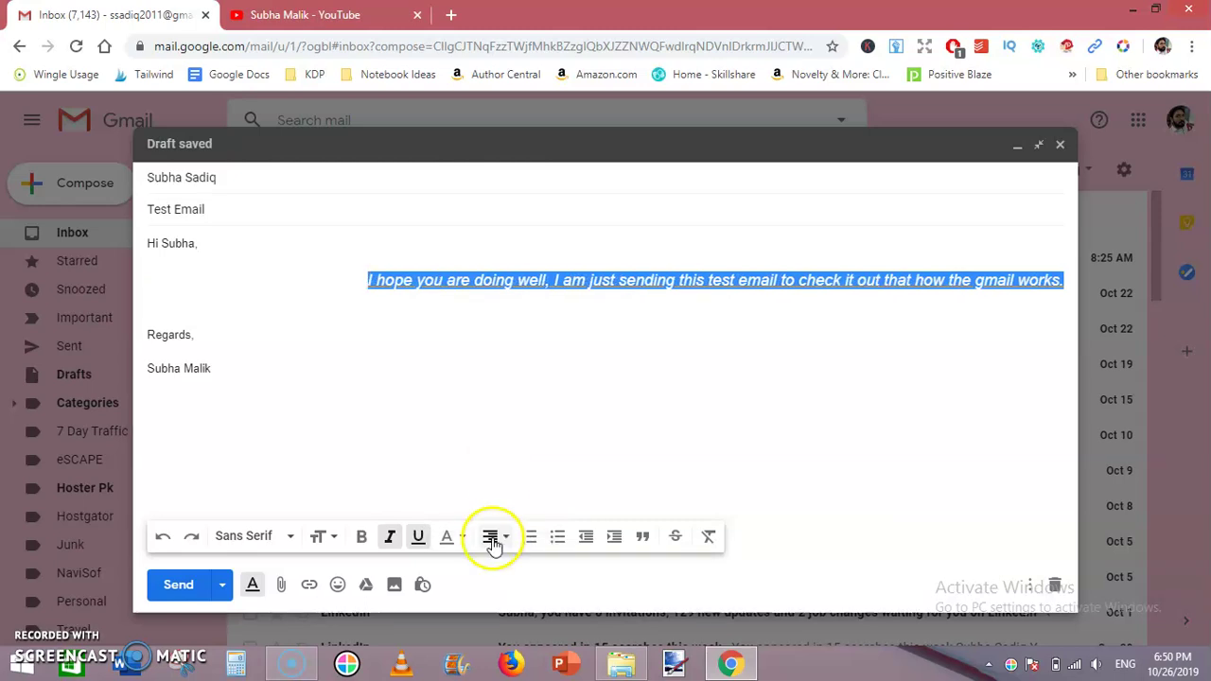
pyautogui.click(488, 538)
pyautogui.click(493, 464)
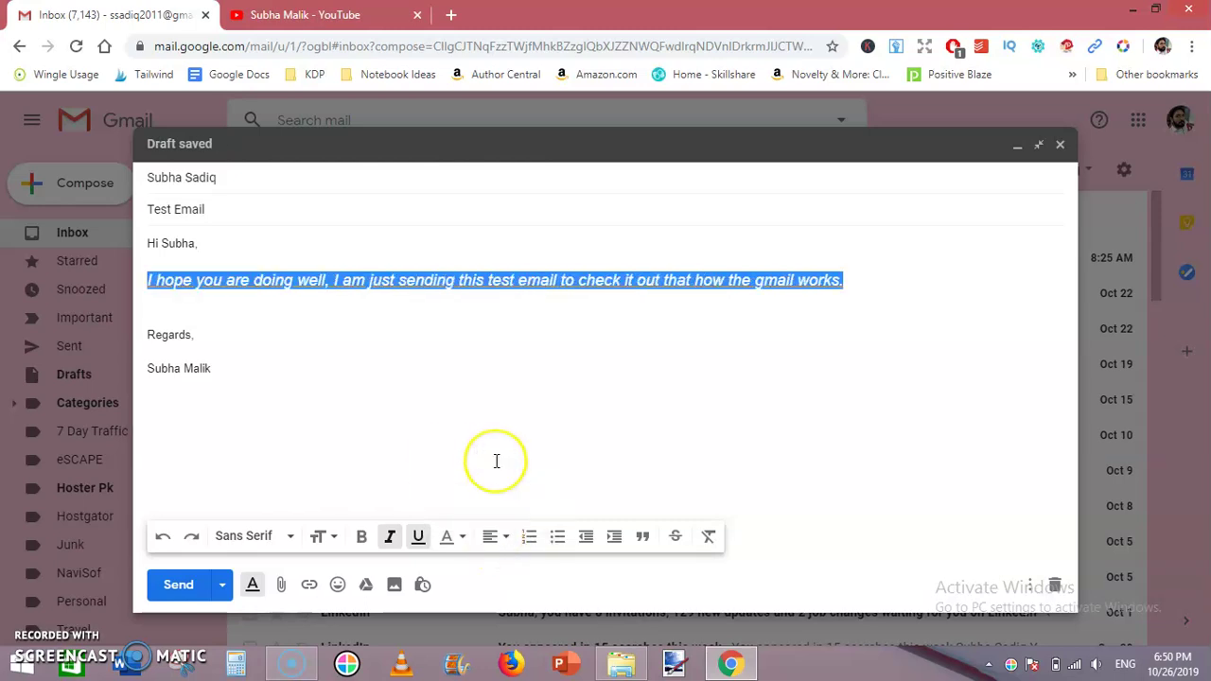
pyautogui.click(454, 384)
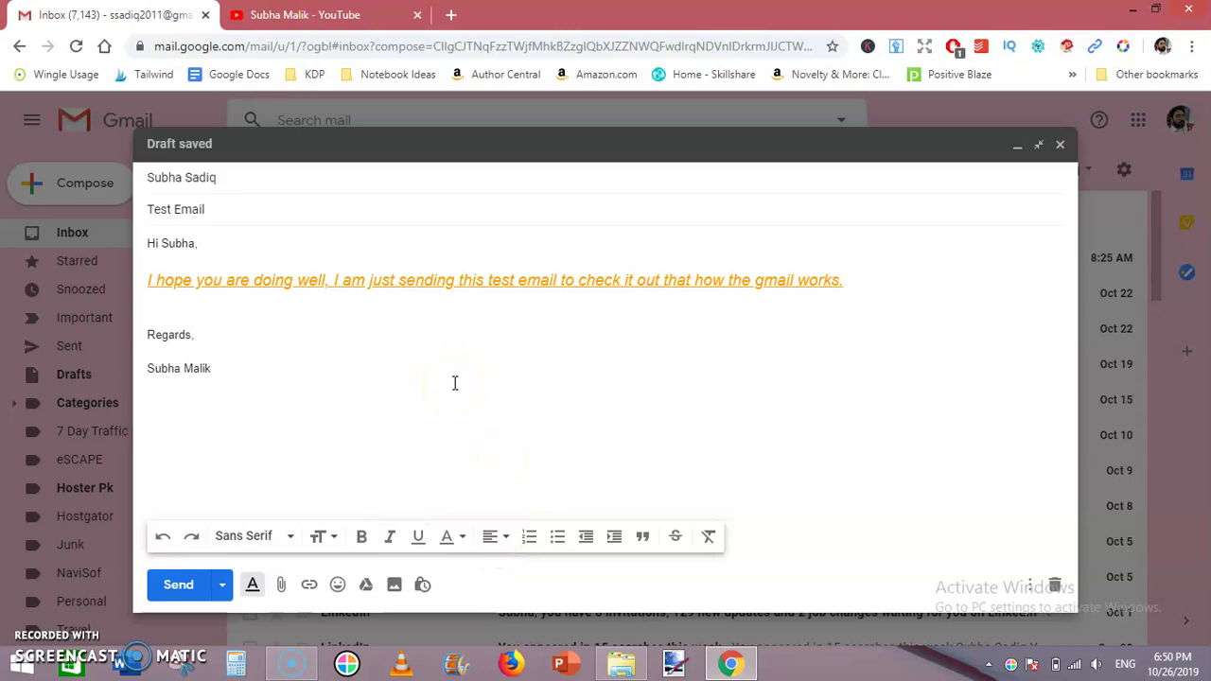
# Remove the underline from the orange sentence and add an empty line after it
pyautogui.tripleClick(433, 276)
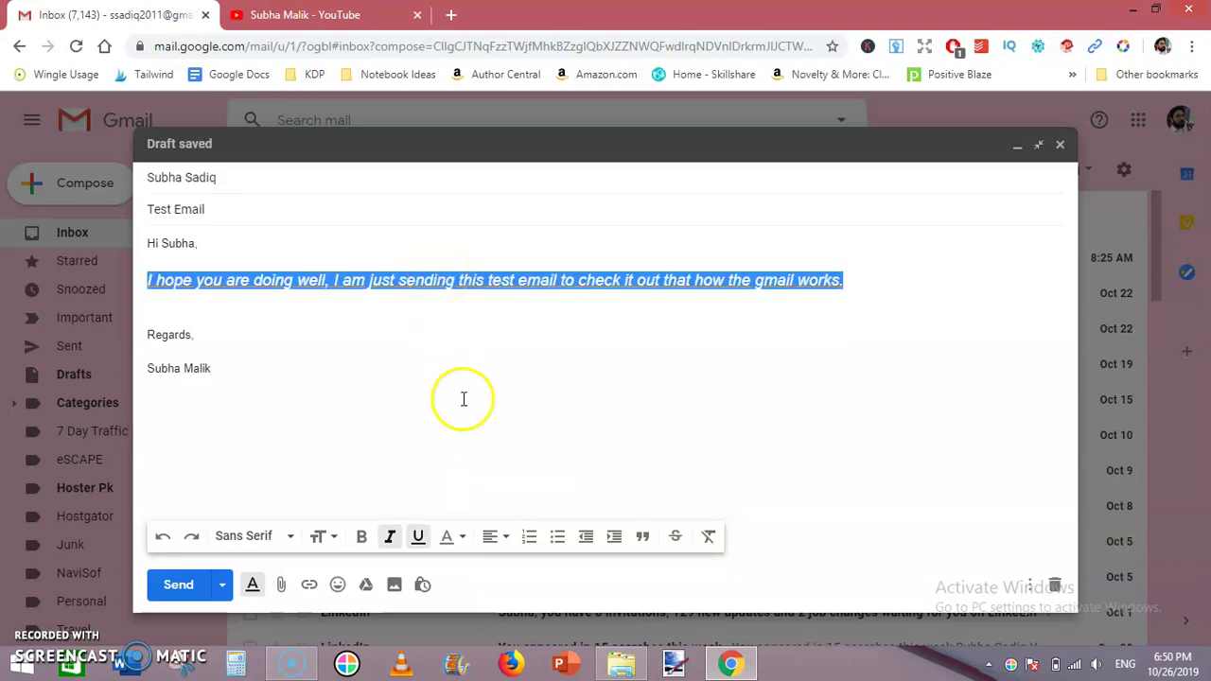
pyautogui.click(419, 539)
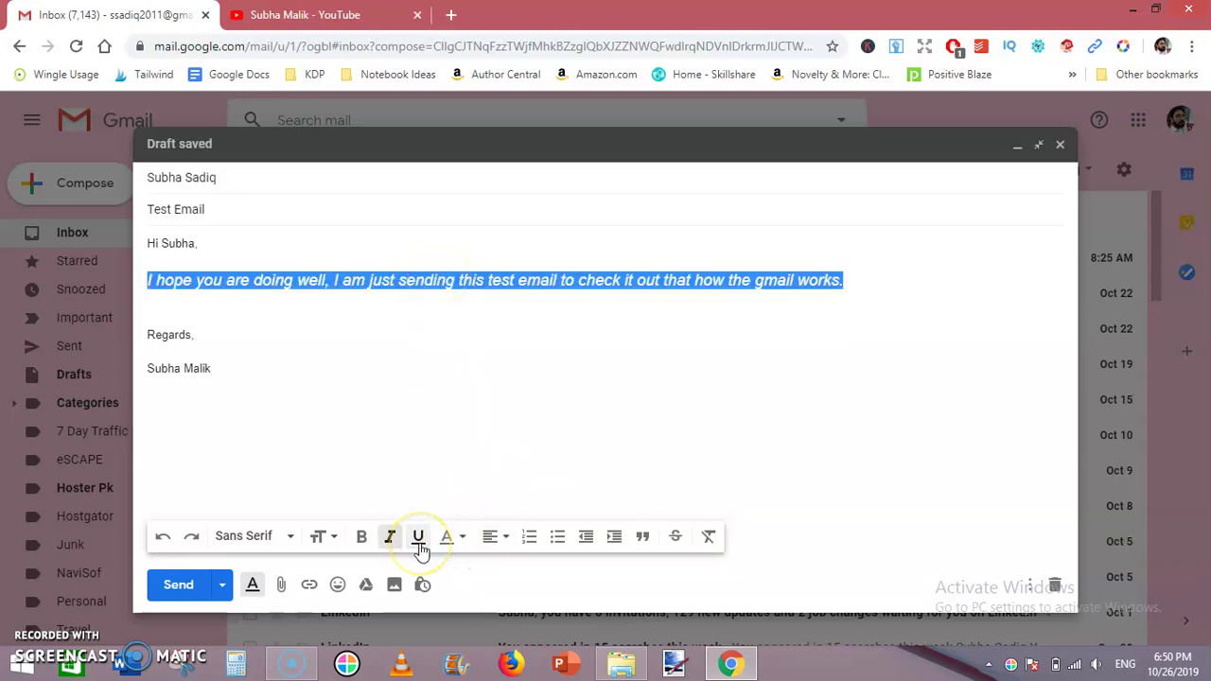
pyautogui.click(419, 367)
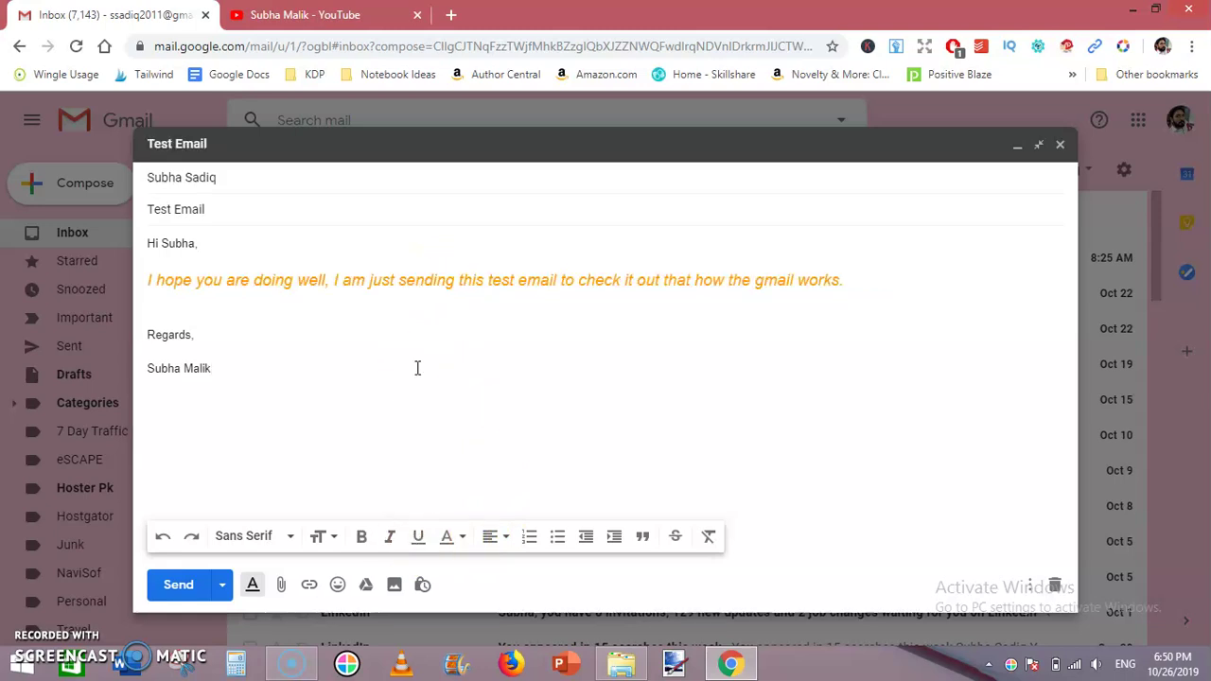
pyautogui.click(846, 282)
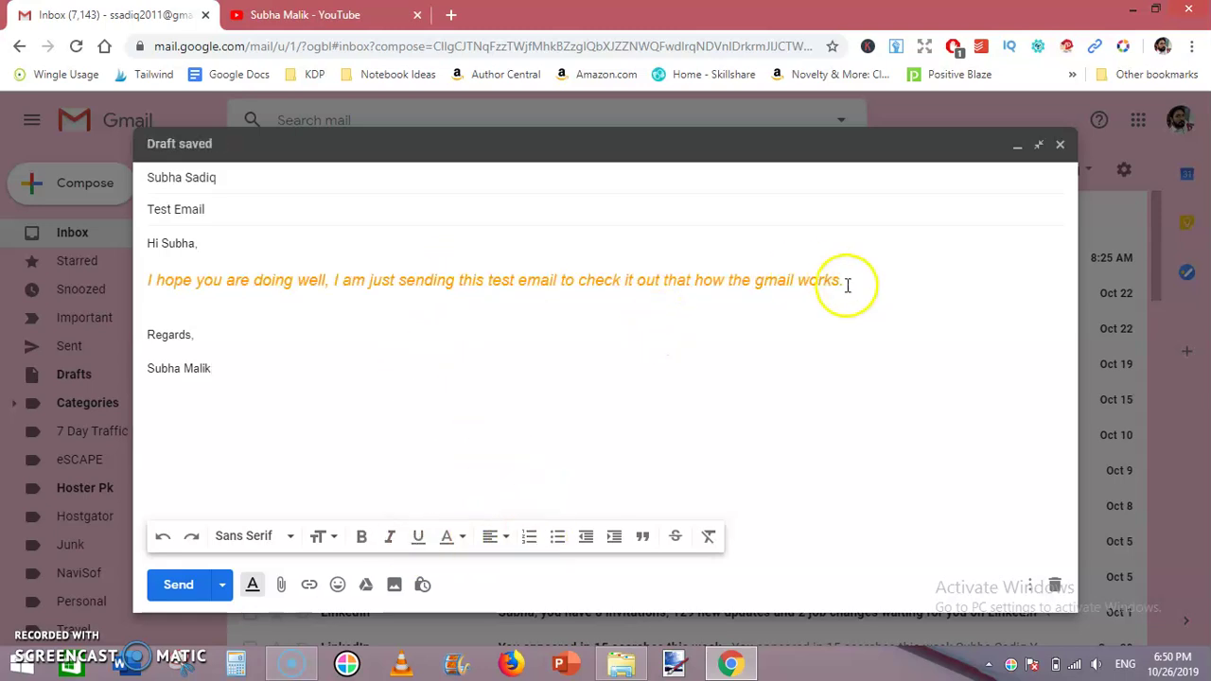
pyautogui.press('Return')
pyautogui.press('Return')
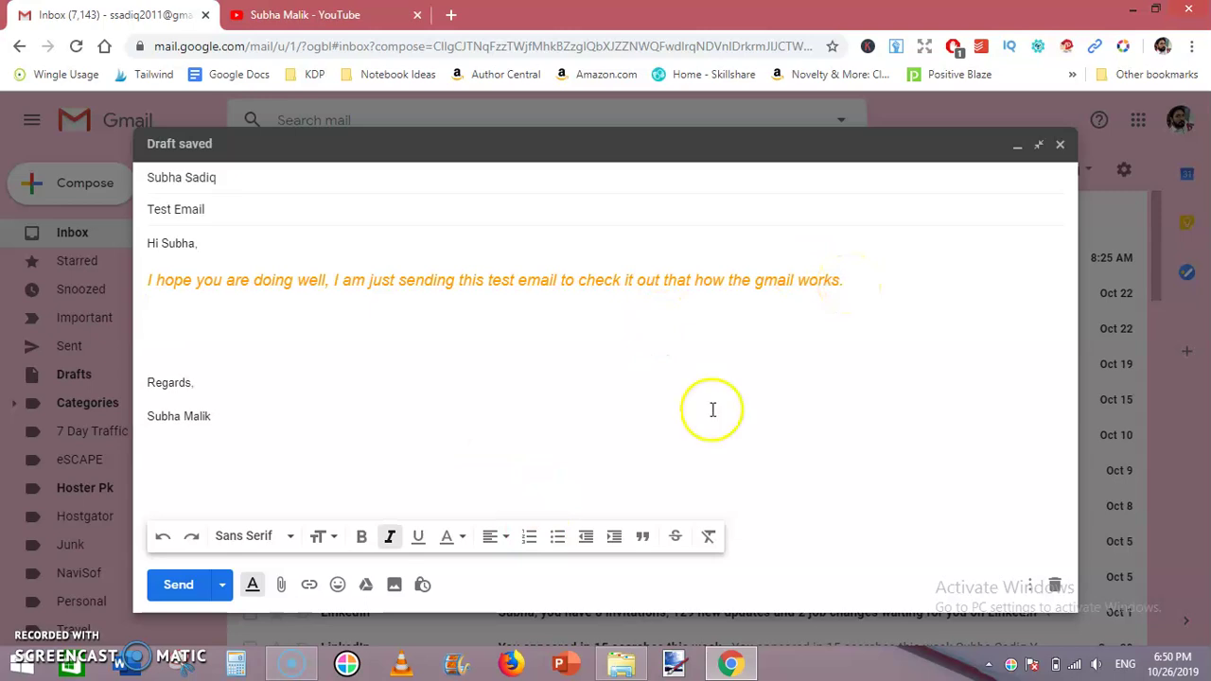
# Create a numbered list with items 'Test1' and 'test 2', then select both items
pyautogui.click(529, 537)
pyautogui.click(559, 397)
pyautogui.write('T')
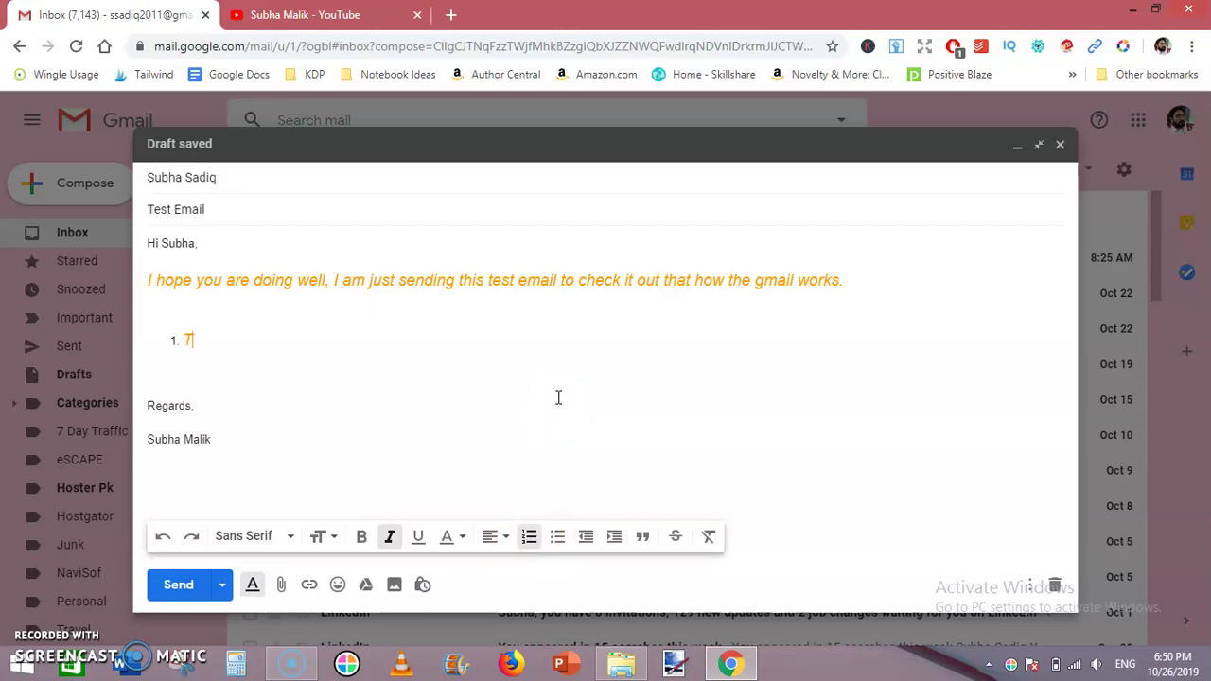
pyautogui.write('est')
pyautogui.write('j')
pyautogui.press('Return')
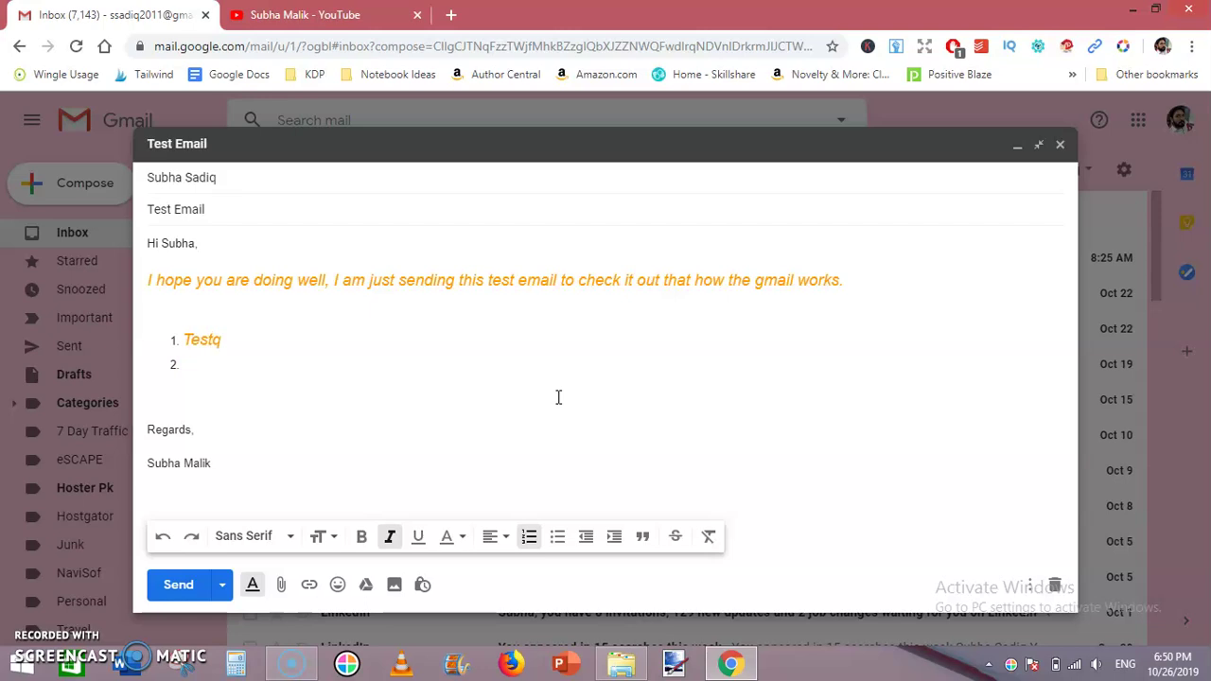
pyautogui.press('BackSpace')
pyautogui.press('BackSpace')
pyautogui.press('BackSpace')
pyautogui.write('t')
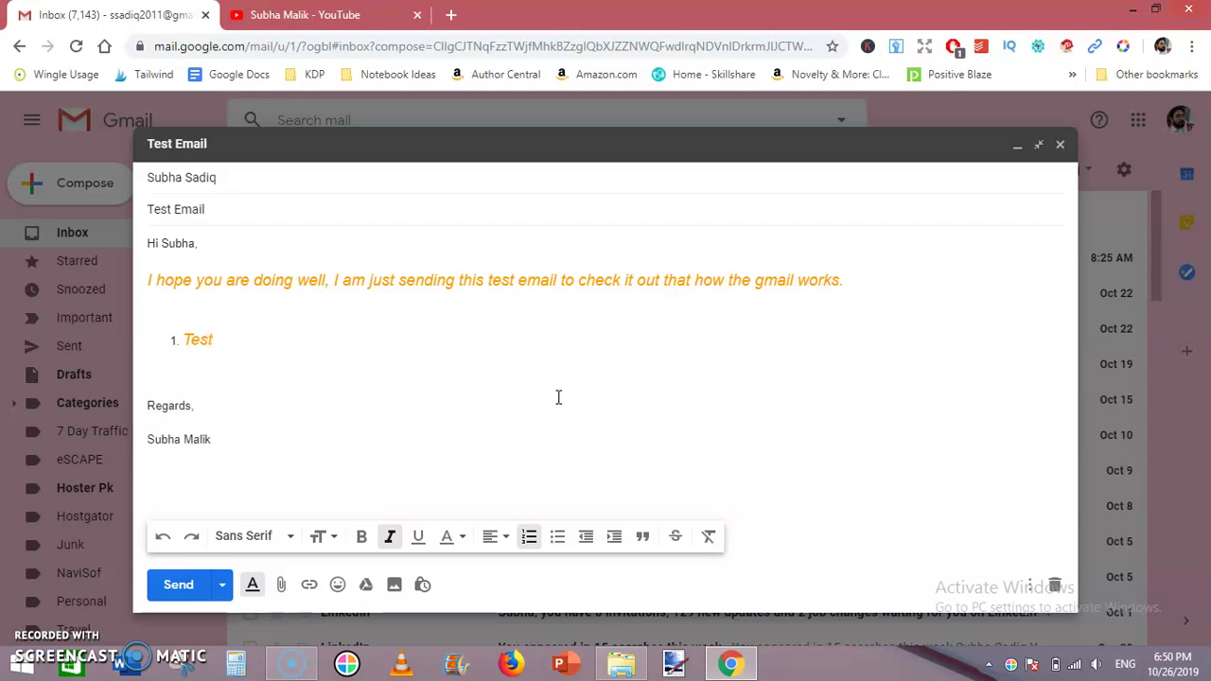
pyautogui.write('1')
pyautogui.press('Return')
pyautogui.write('t')
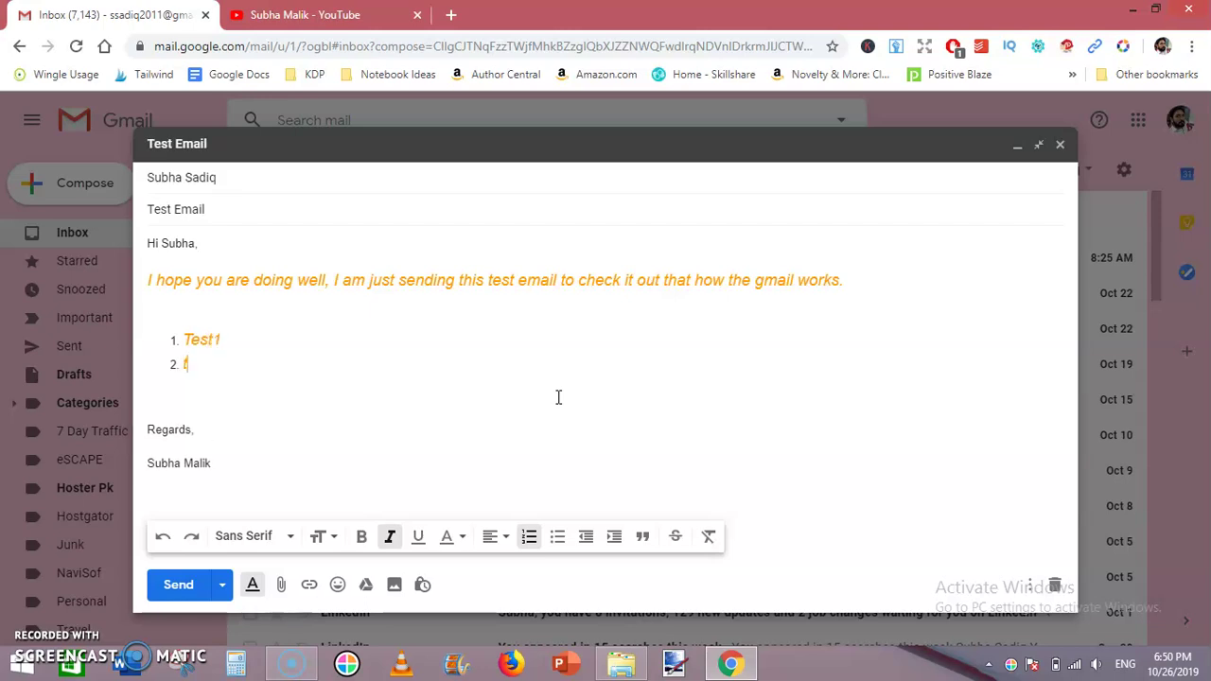
pyautogui.write('est 2')
pyautogui.press('Return')
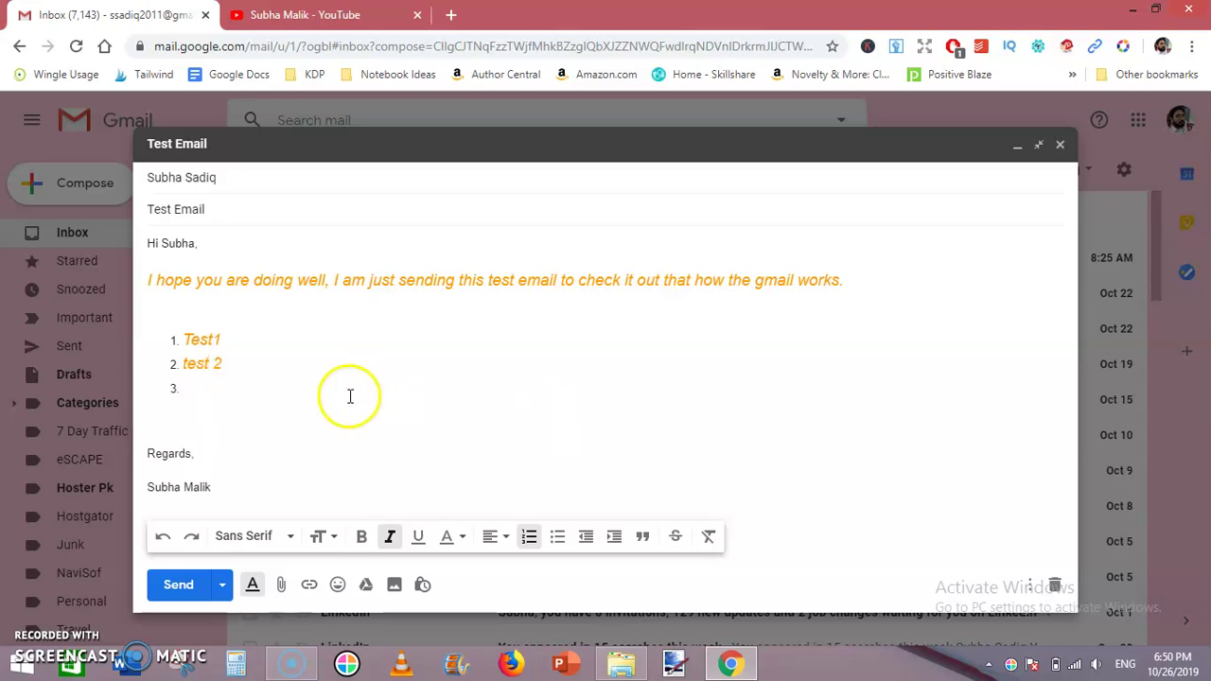
pyautogui.moveTo(200, 389); pyautogui.dragTo(178, 340)
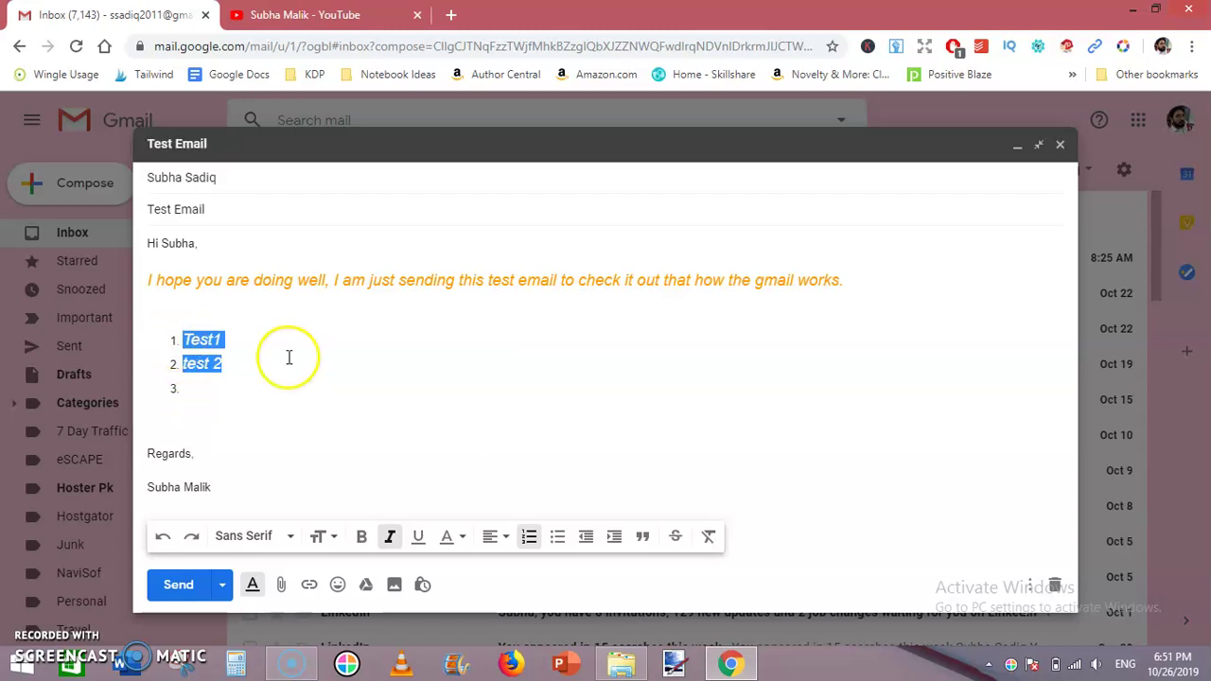
# Toggle bullets on and off, then delete the Test1 and test 2 list entirely
pyautogui.click(558, 537)
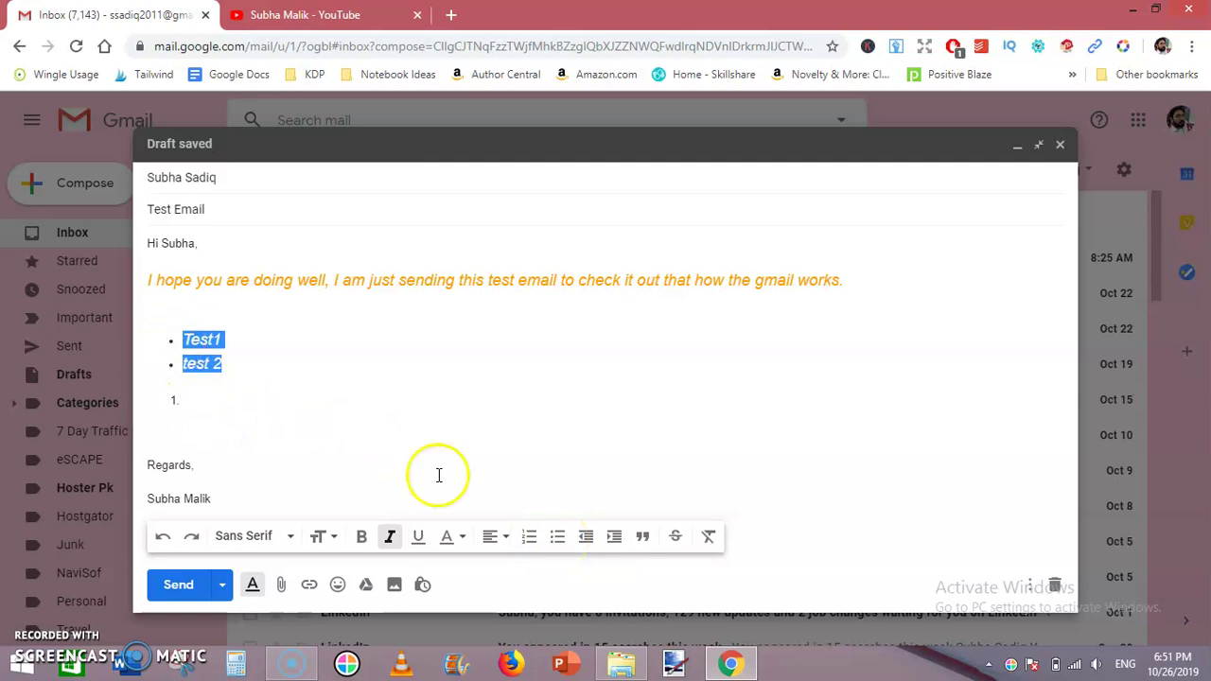
pyautogui.click(558, 537)
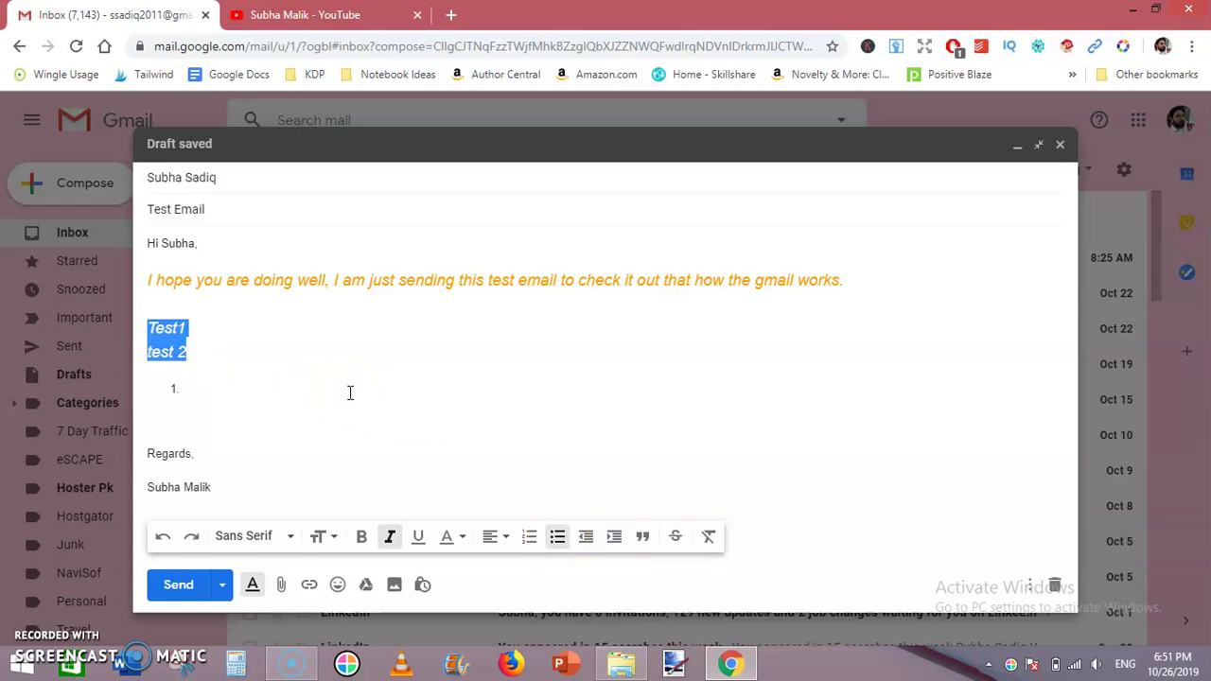
pyautogui.click(227, 379)
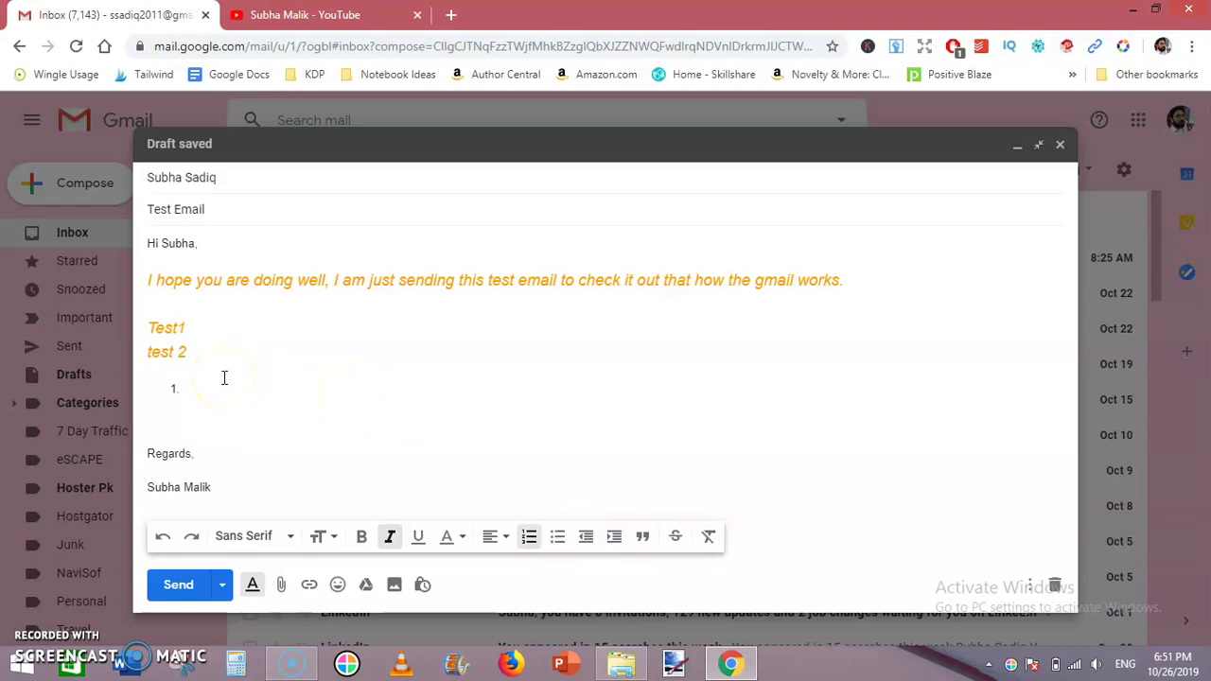
pyautogui.moveTo(188, 354); pyautogui.dragTo(152, 327)
pyautogui.press('BackSpace')
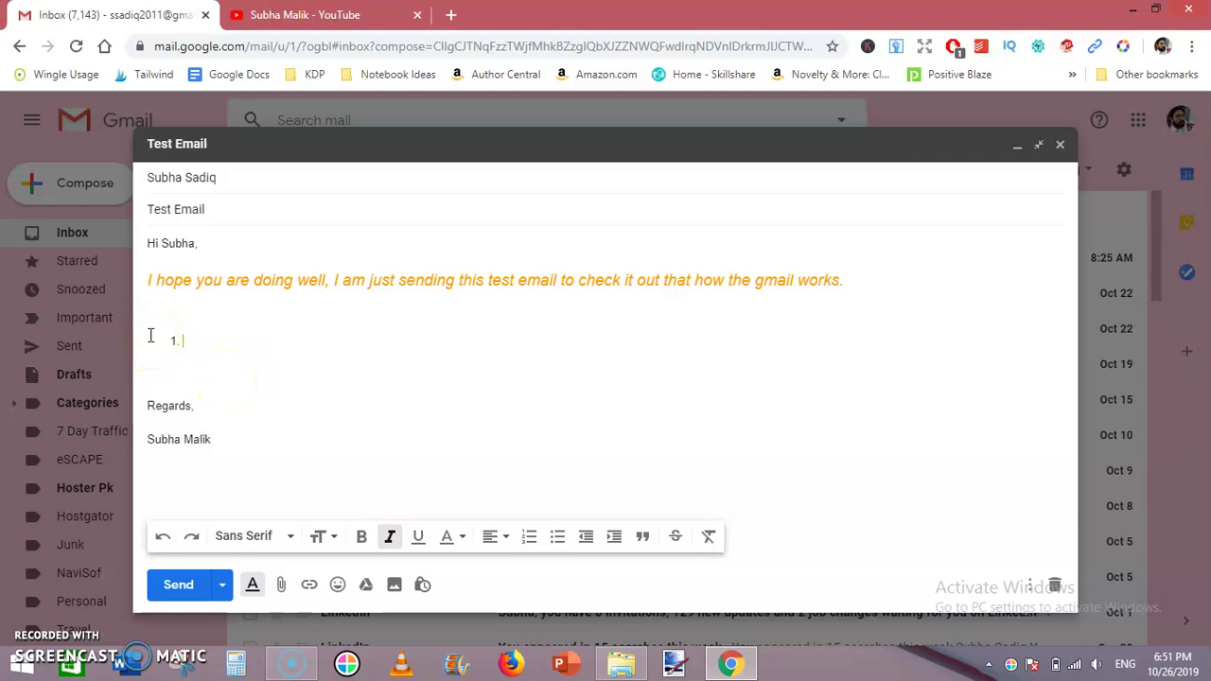
pyautogui.click(197, 330)
pyautogui.press('BackSpace')
pyautogui.press('BackSpace')
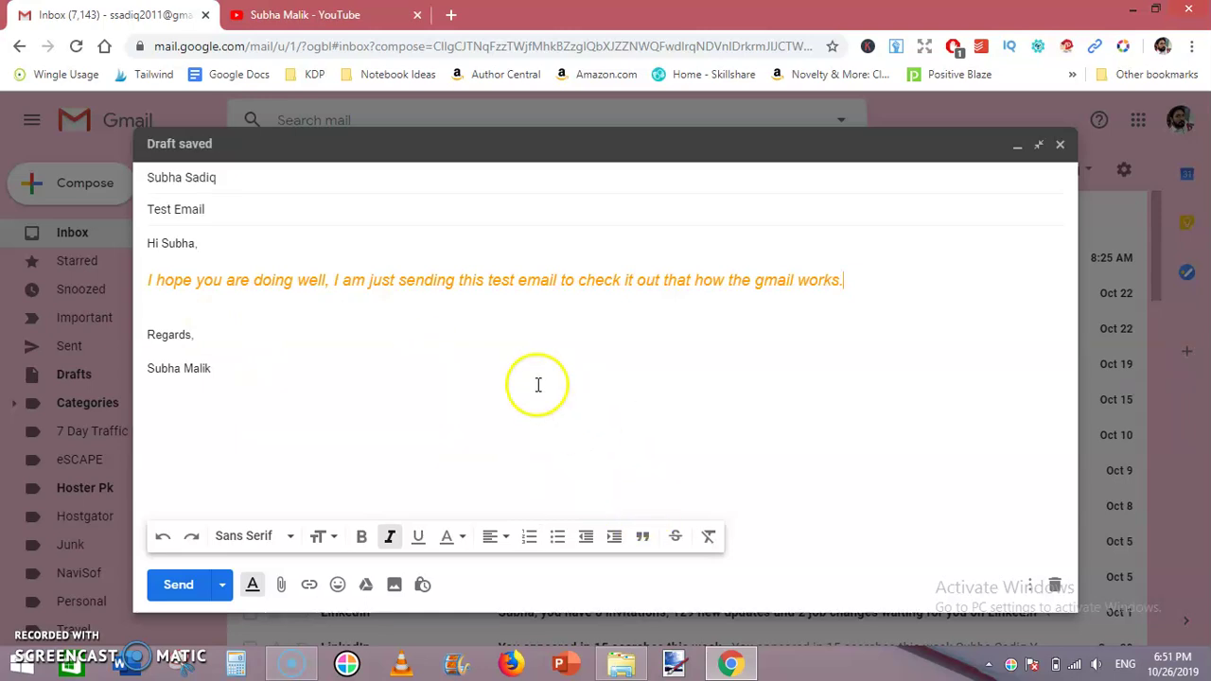
pyautogui.click(478, 314)
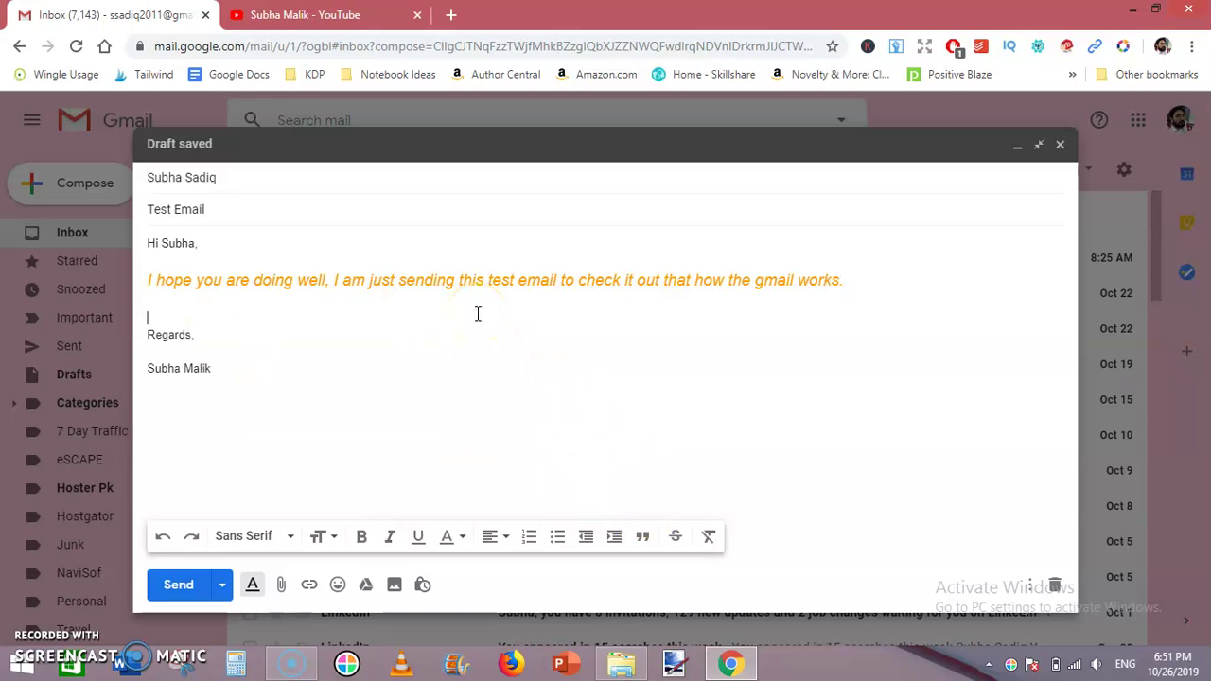
# Add a blank line above Regards, apply Quote formatting, and begin the quoted text
pyautogui.press('Return')
pyautogui.press('Return')
pyautogui.press('Up')
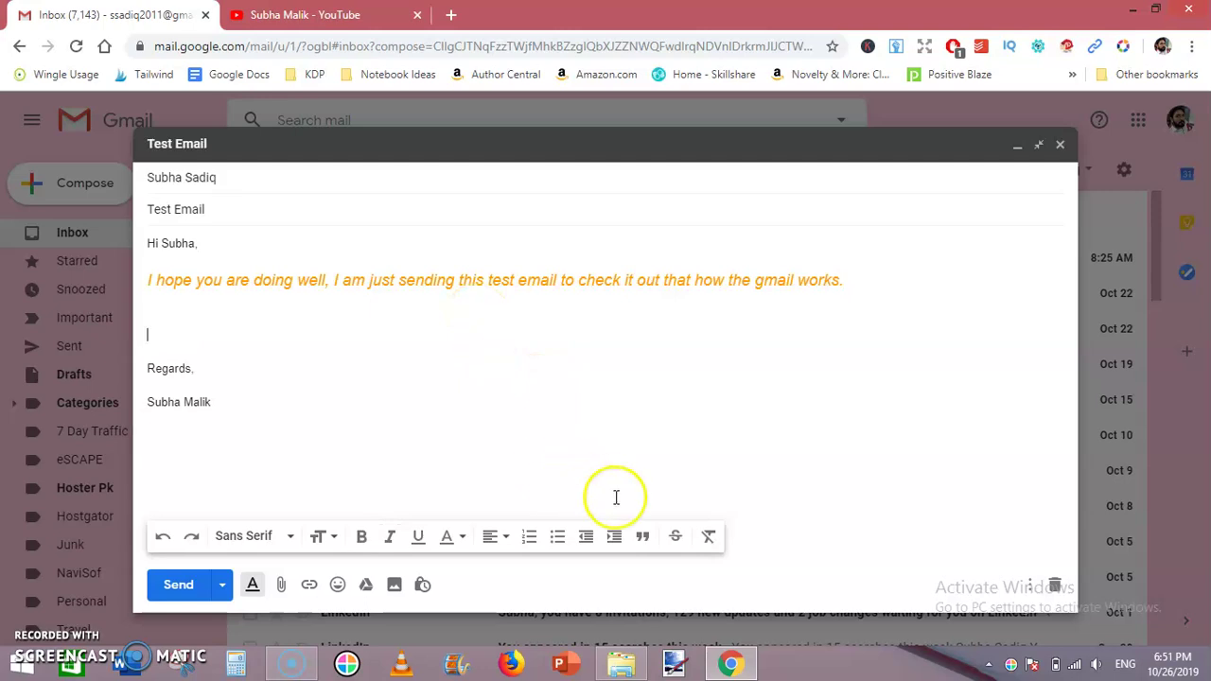
pyautogui.click(641, 537)
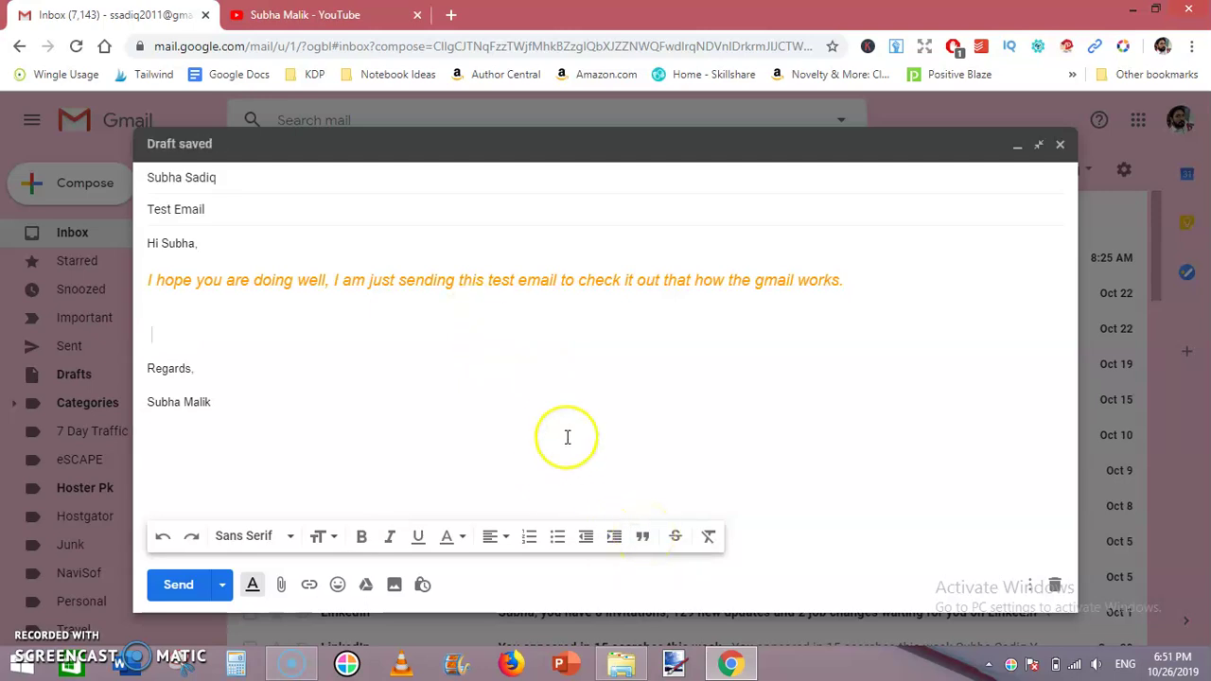
pyautogui.write('This is some quoted text')
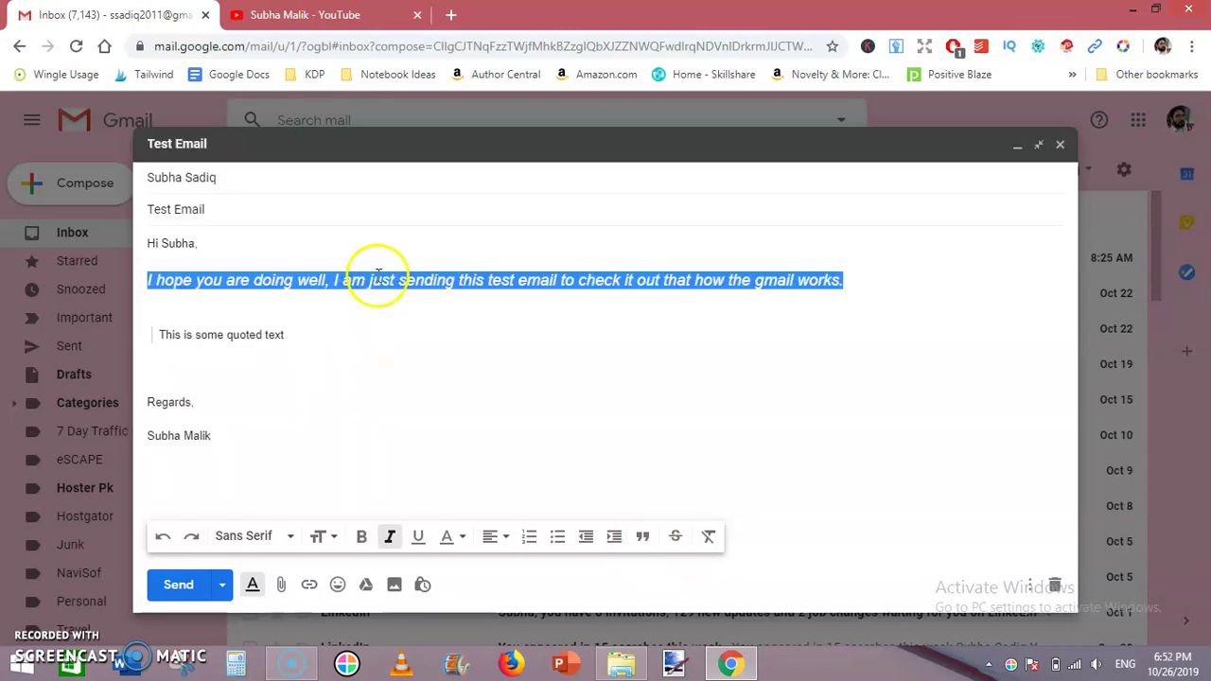
# Change the orange sentence to Georgia font with italics removed, then deselect it
pyautogui.click(289, 537)
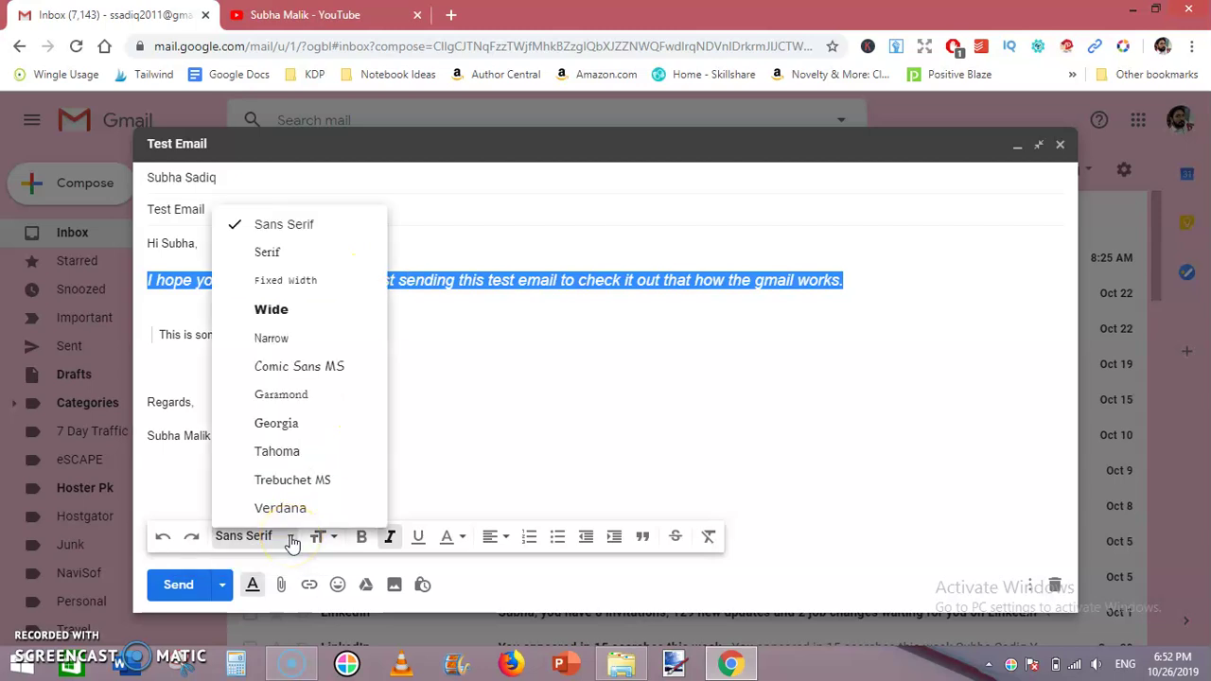
pyautogui.click(294, 426)
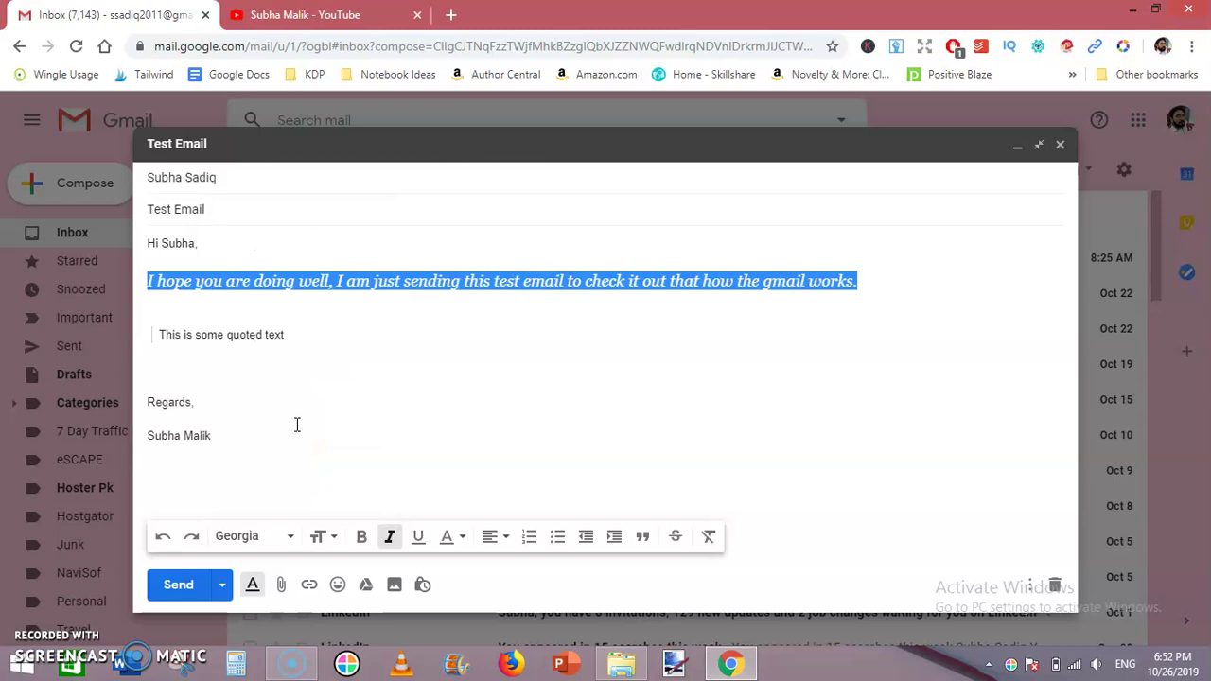
pyautogui.click(390, 537)
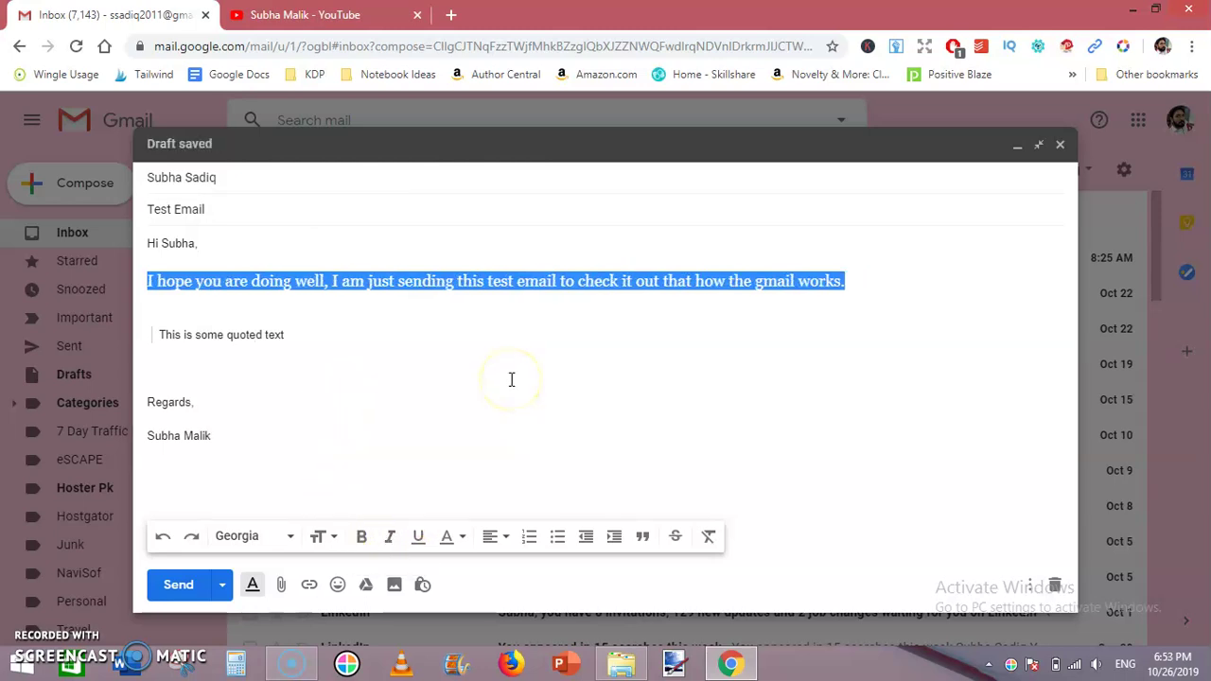
pyautogui.click(583, 306)
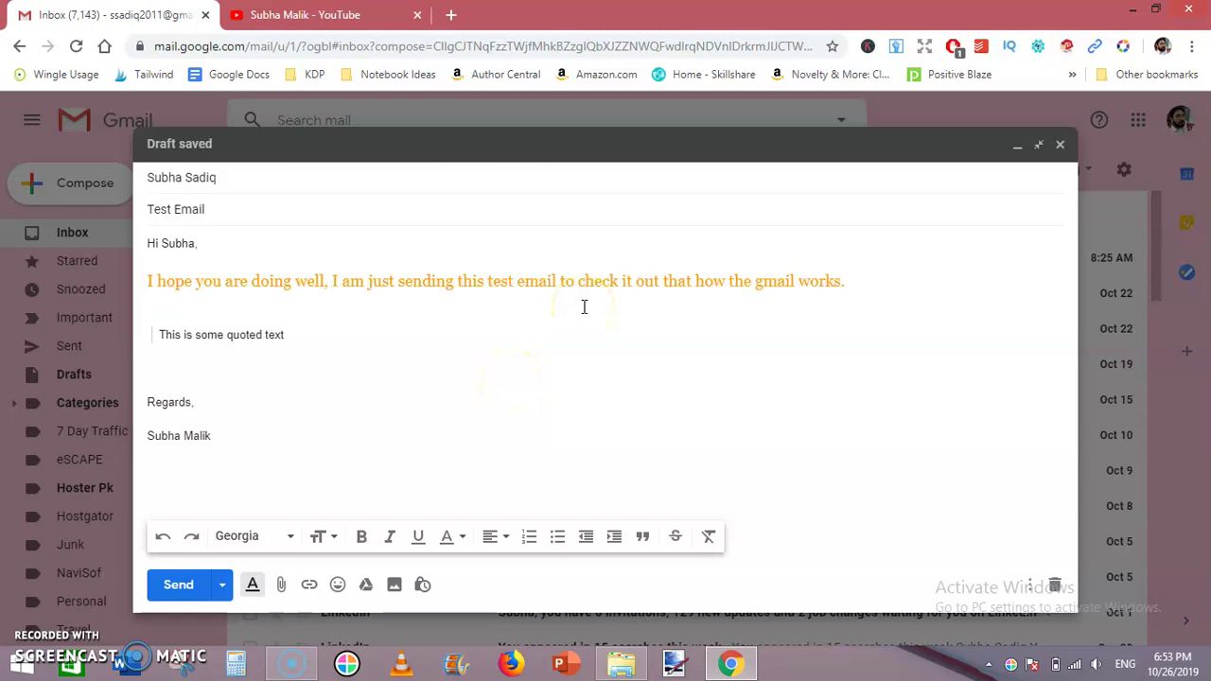
pyautogui.click(419, 385)
pyautogui.click(411, 391)
# Send the Test Email, review it in Sent Mail, and go back to the inbox
pyautogui.click(177, 587)
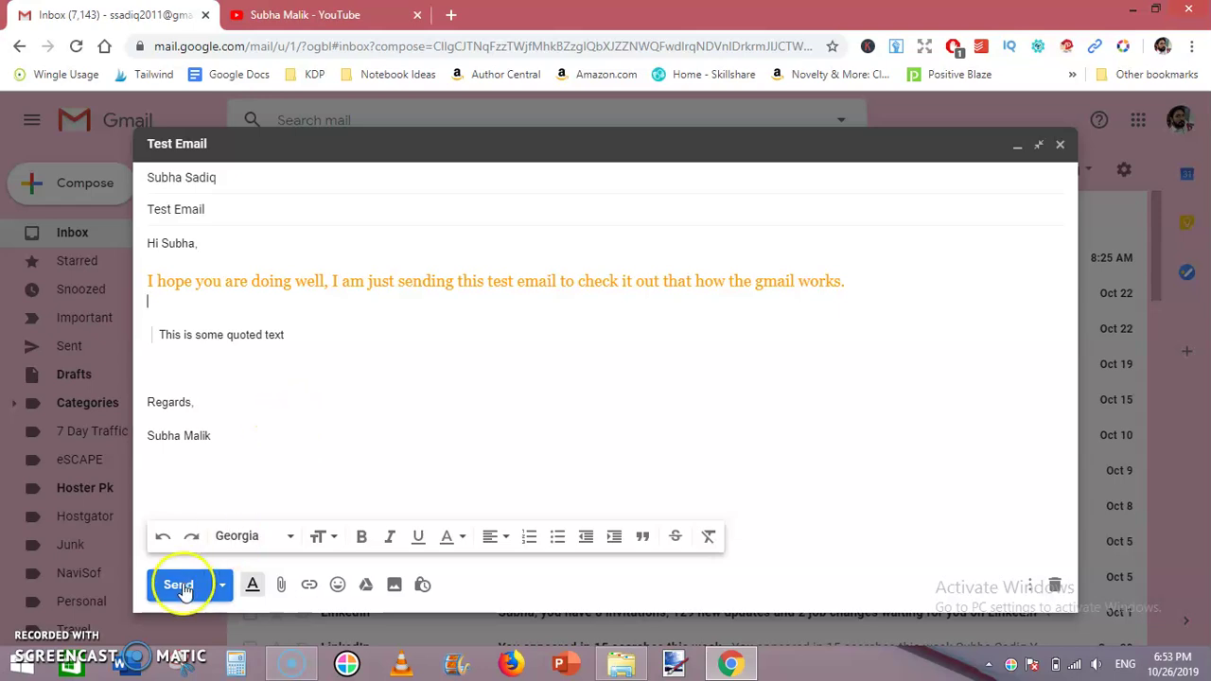
pyautogui.click(179, 587)
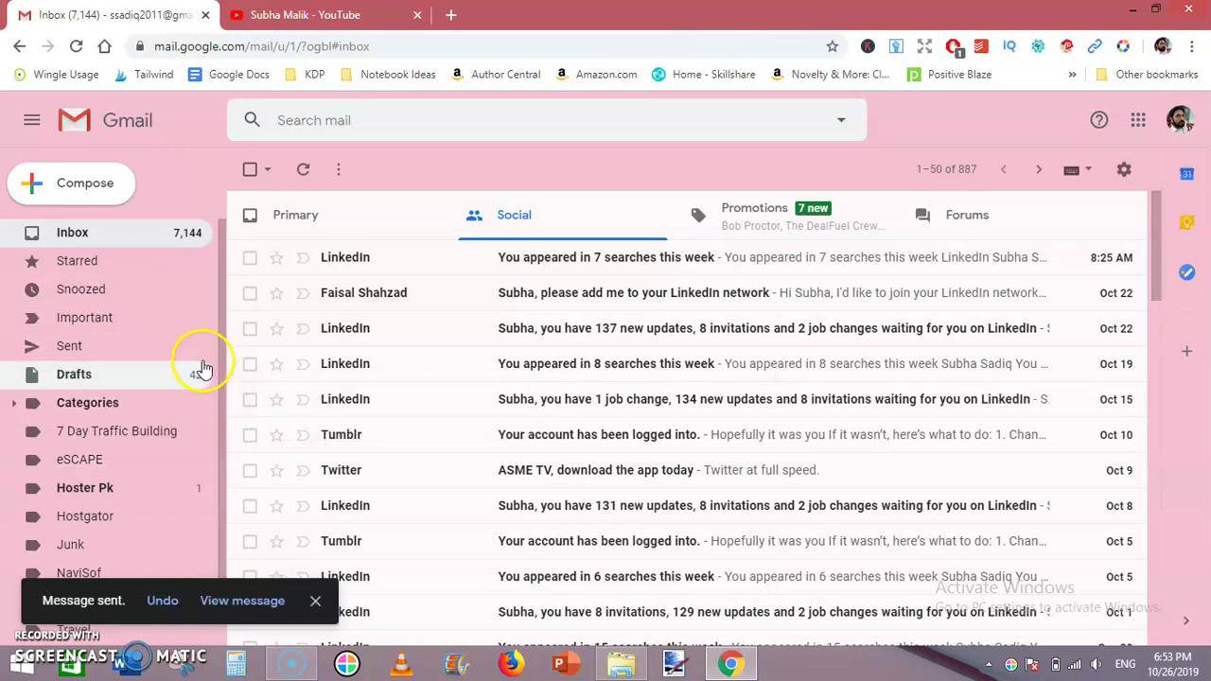
pyautogui.click(109, 359)
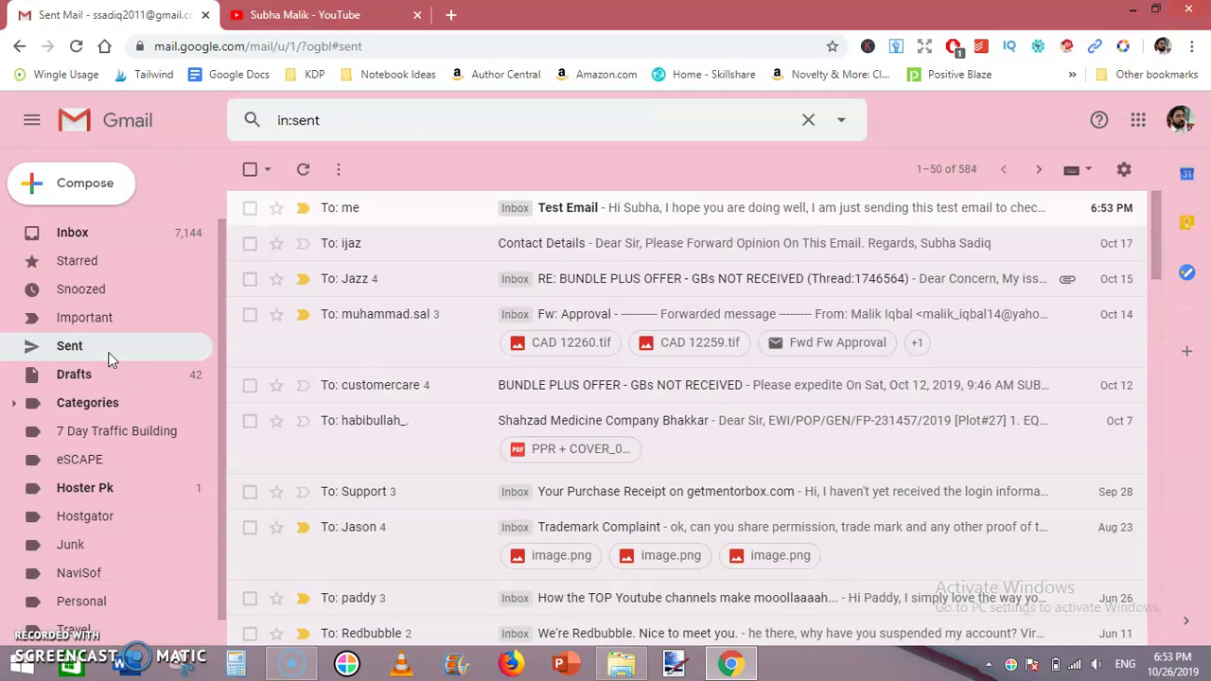
pyautogui.click(409, 220)
pyautogui.click(306, 225)
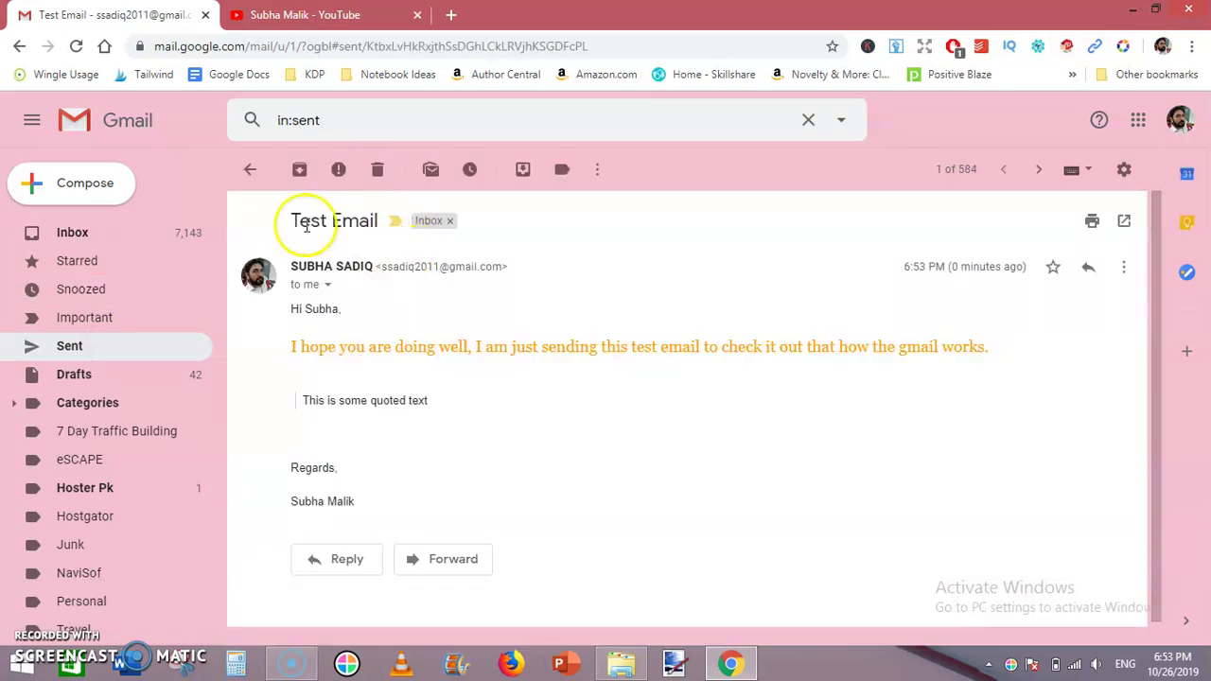
pyautogui.click(124, 239)
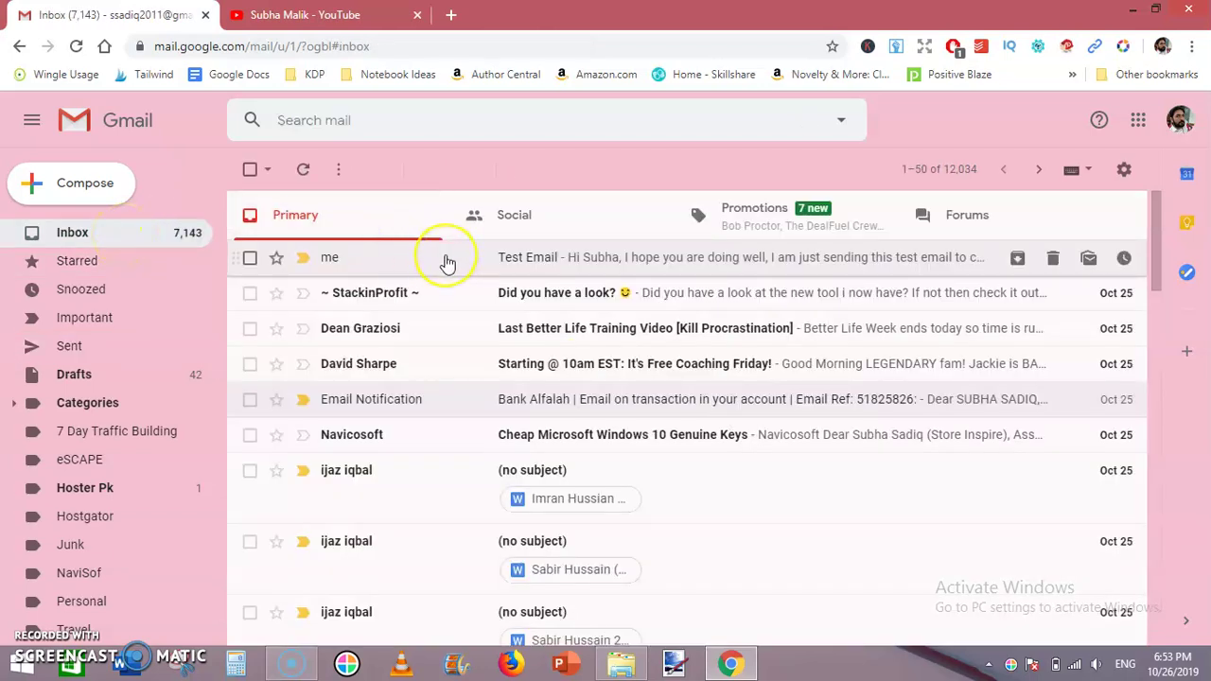
# Open the received Test Email from the inbox to check its formatting
pyautogui.click(448, 262)
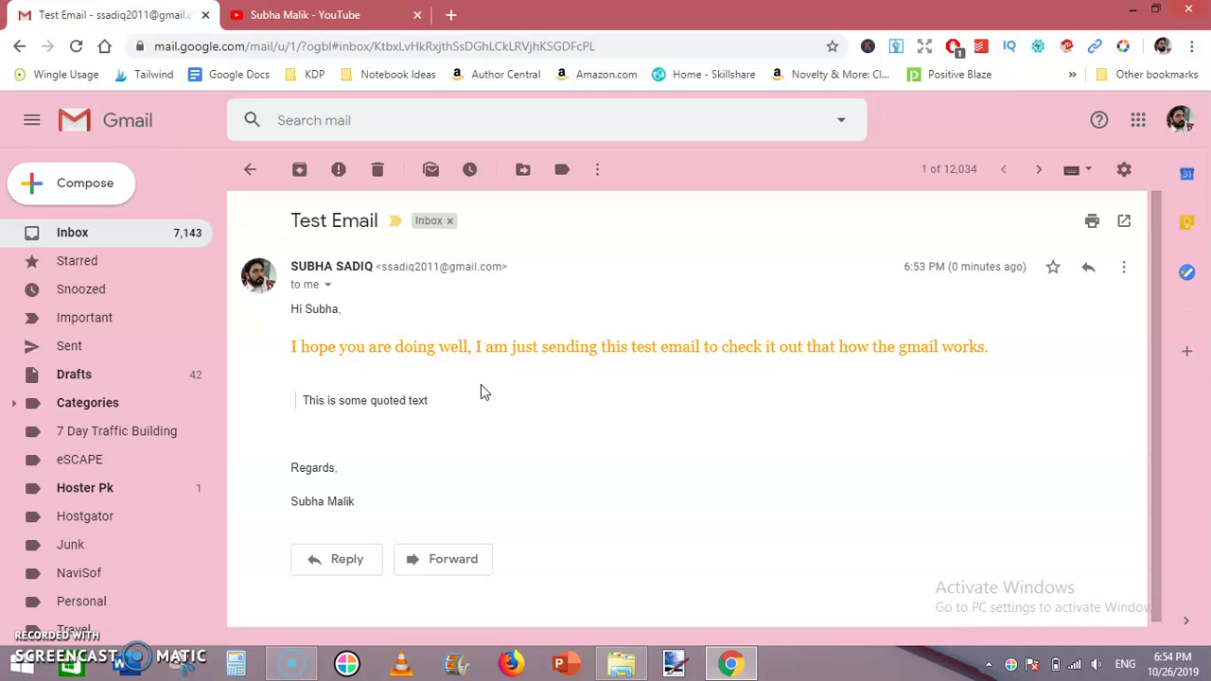
# Switch to the YouTube channel page in the browser
pyautogui.click(302, 14)
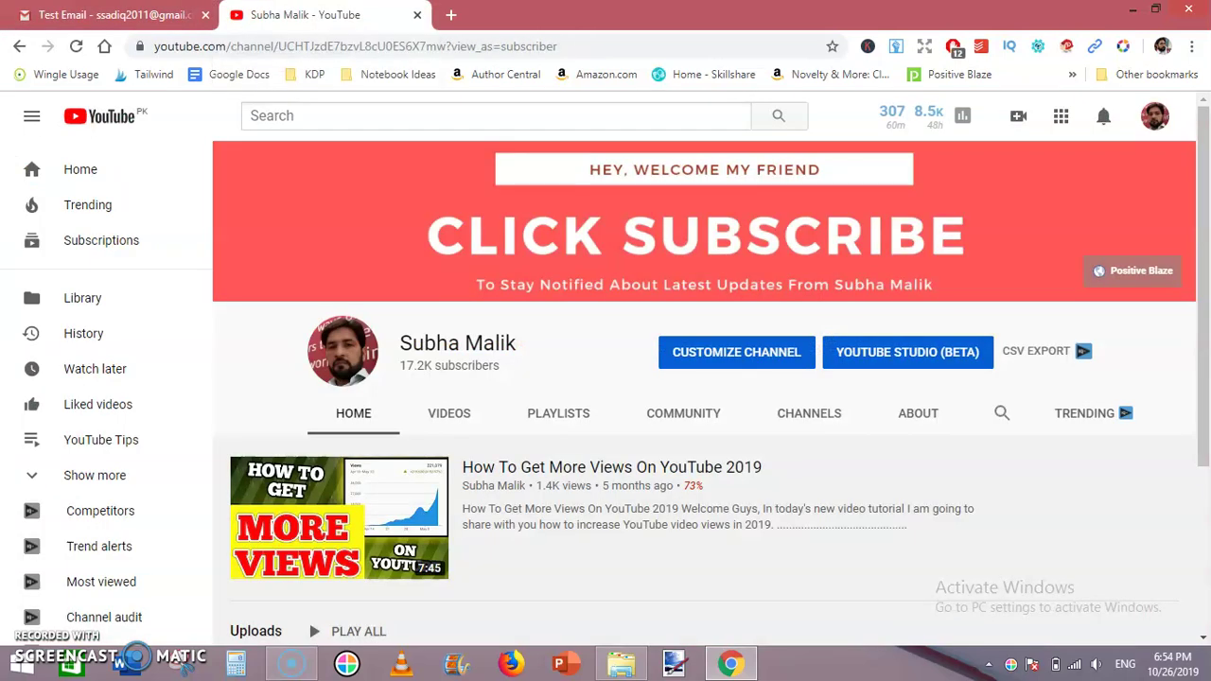